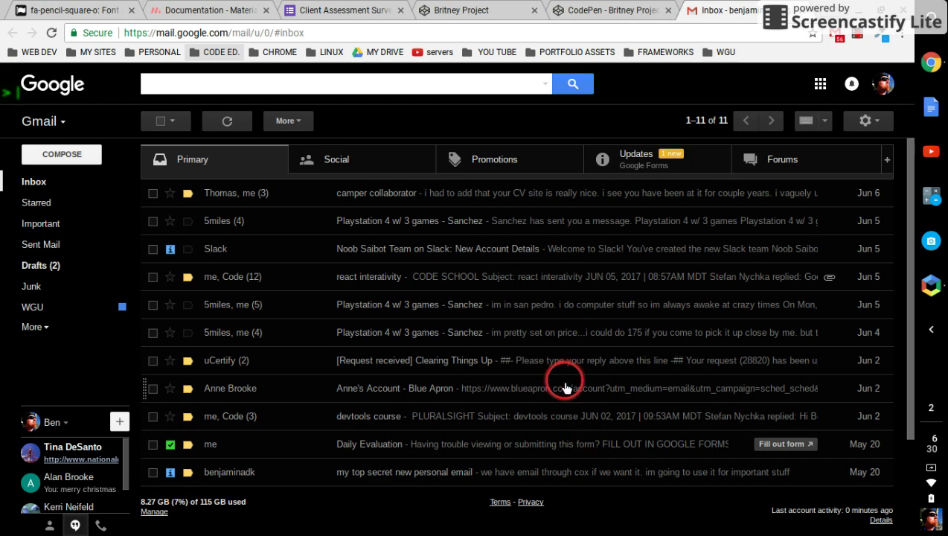
Open the Britney Project pen's debug view and scroll past the SAMHSA map to the embedded survey.
left_click(451, 10)
left_click(577, 11)
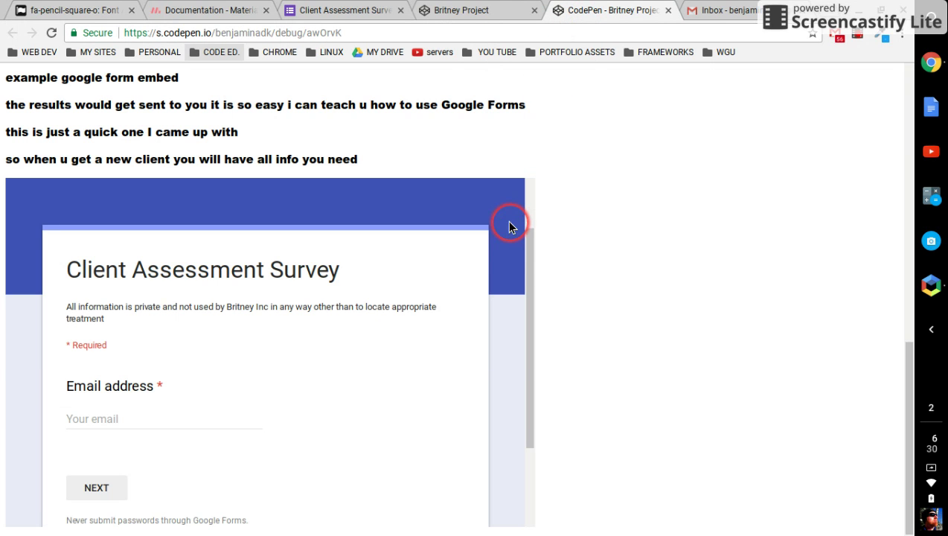
scroll(513, 227, "up", 6)
scroll(660, 233, "up", 3)
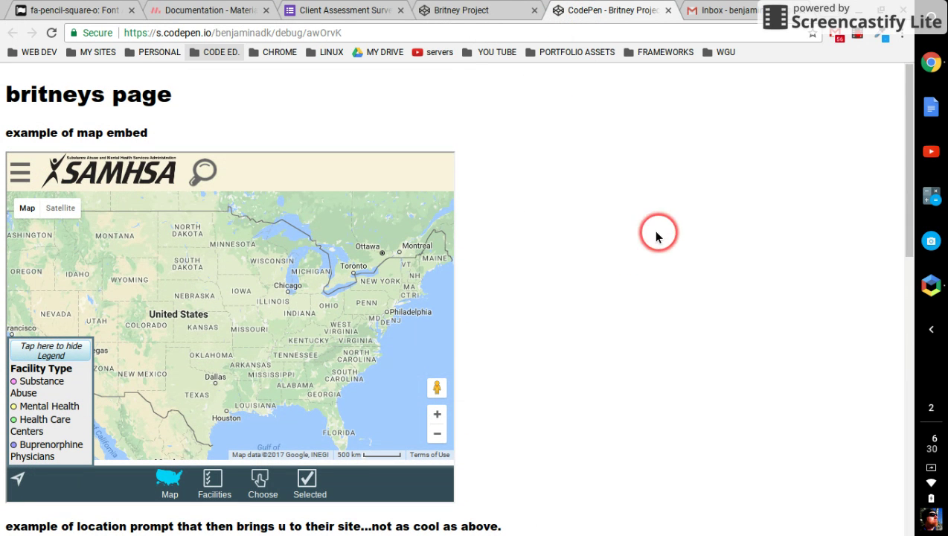
scroll(286, 257, "down", 1)
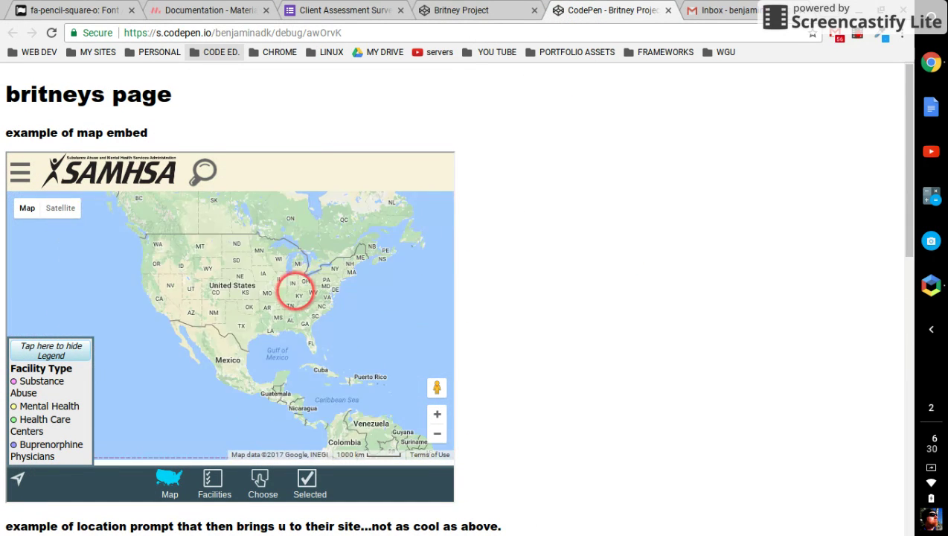
scroll(582, 256, "down", 3)
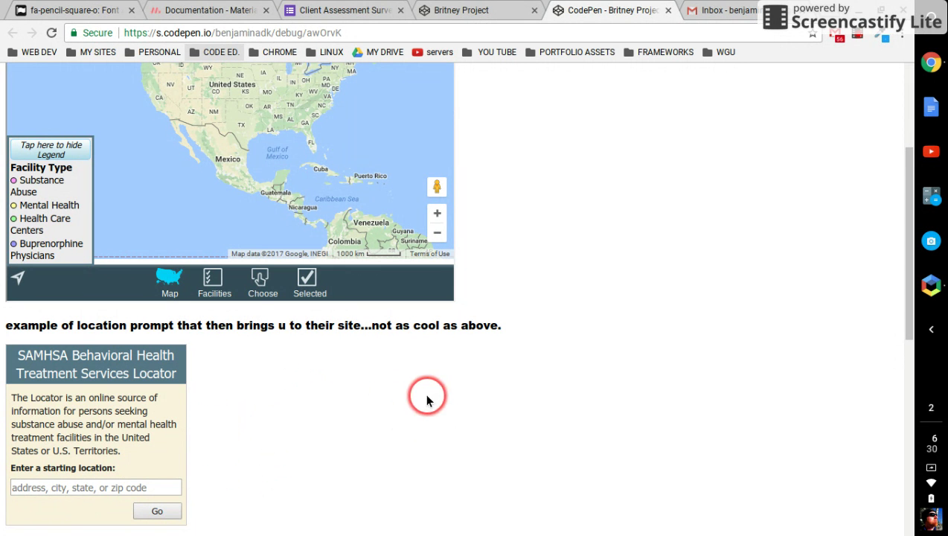
scroll(530, 418, "up", 2)
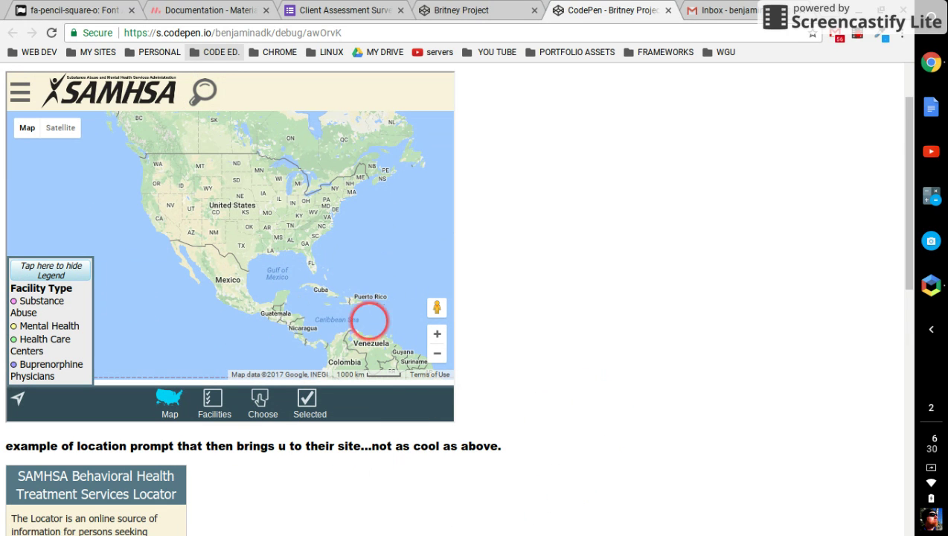
scroll(593, 325, "down", 7)
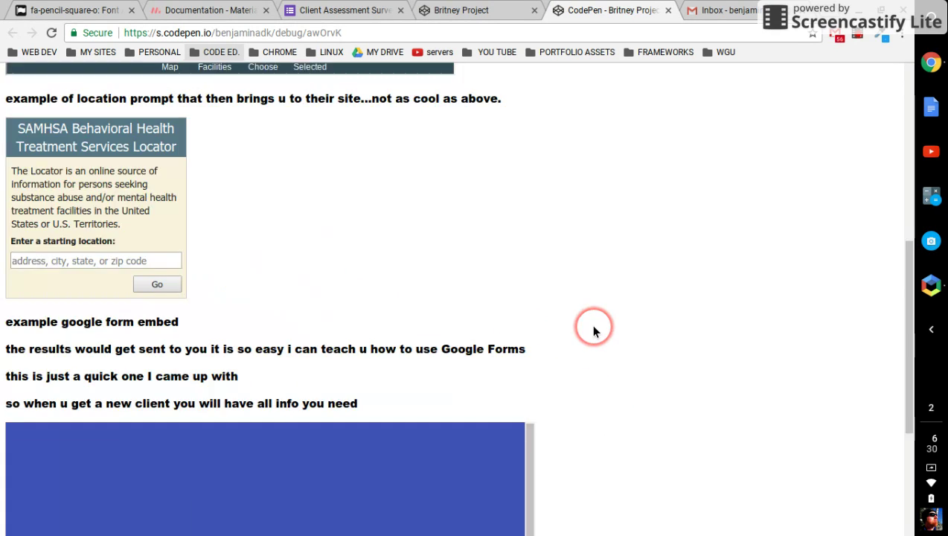
scroll(593, 330, "down", 1)
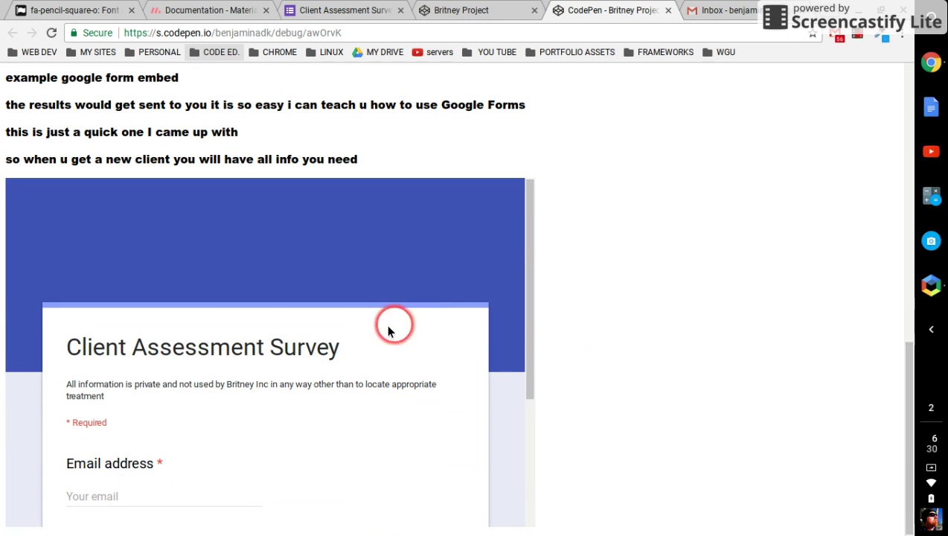
scroll(314, 367, "down", 2)
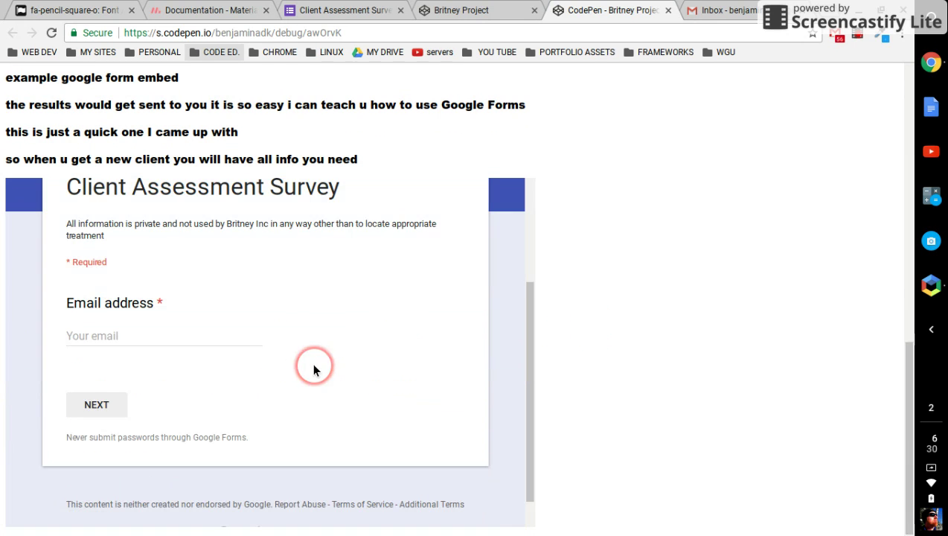
Enter an email address on the survey's first page and continue to the next page.
left_click(170, 332)
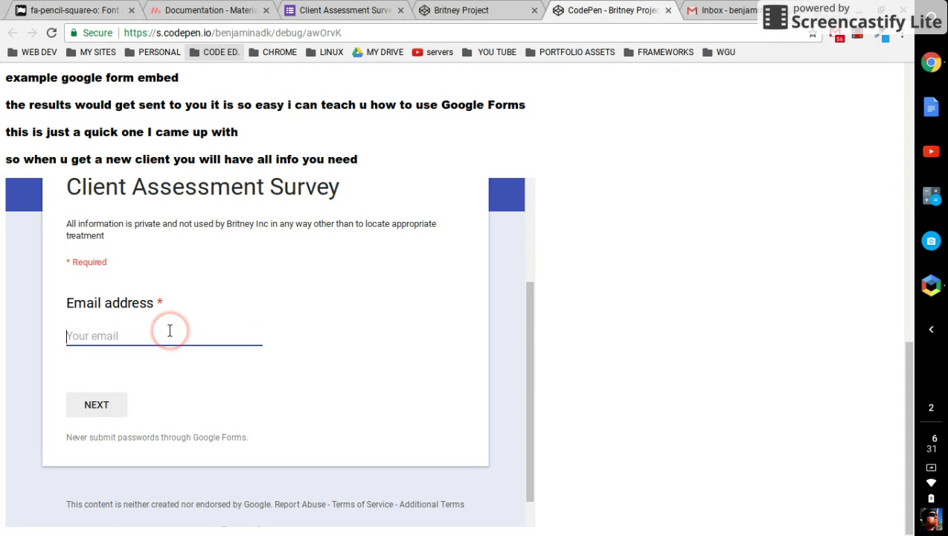
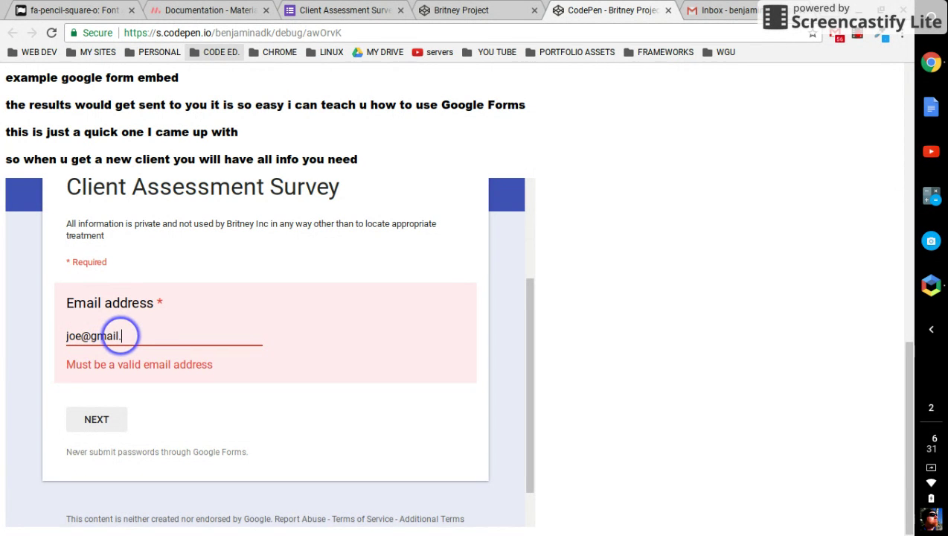
left_click(96, 402)
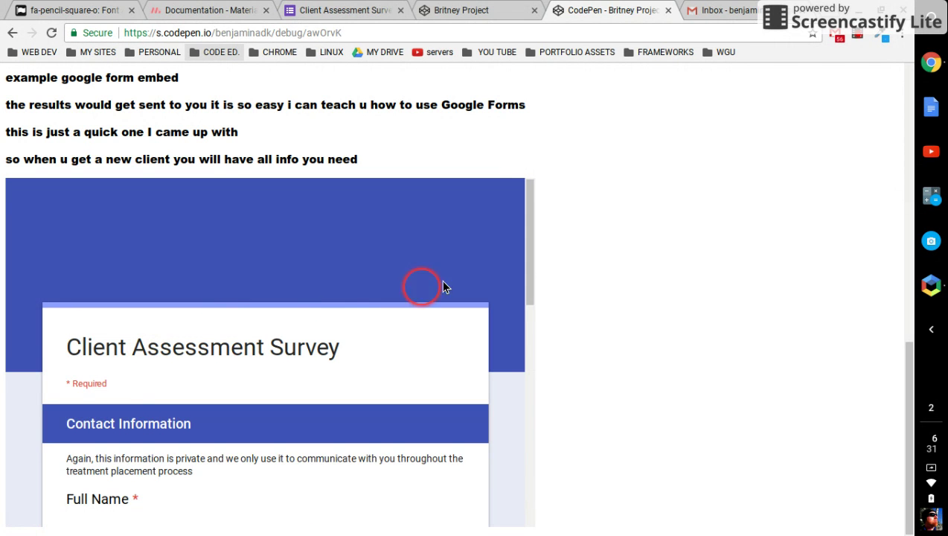
scroll(362, 375, "down", 1)
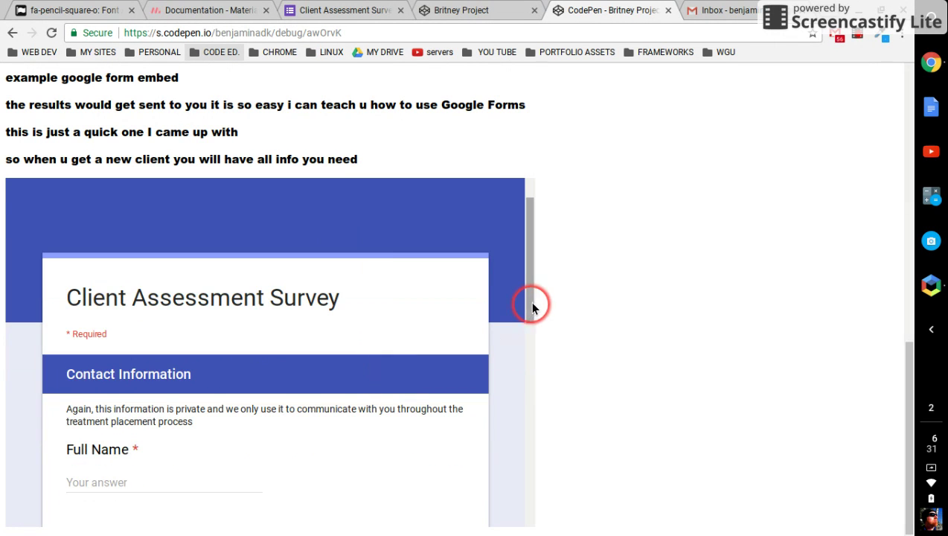
left_click_drag(533, 309, 516, 343)
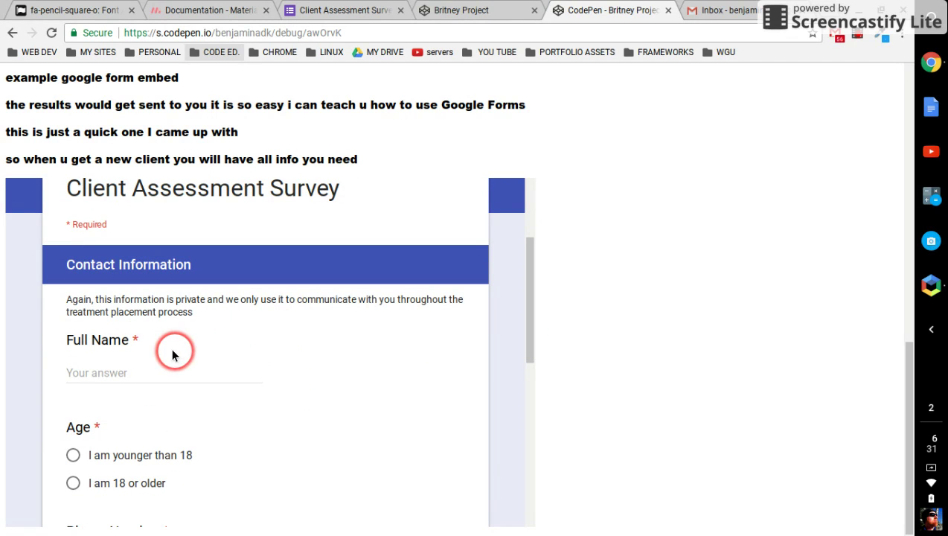
Fill in the full name and answer 'I am 18 or older'.
left_click(146, 367)
type("joe ")
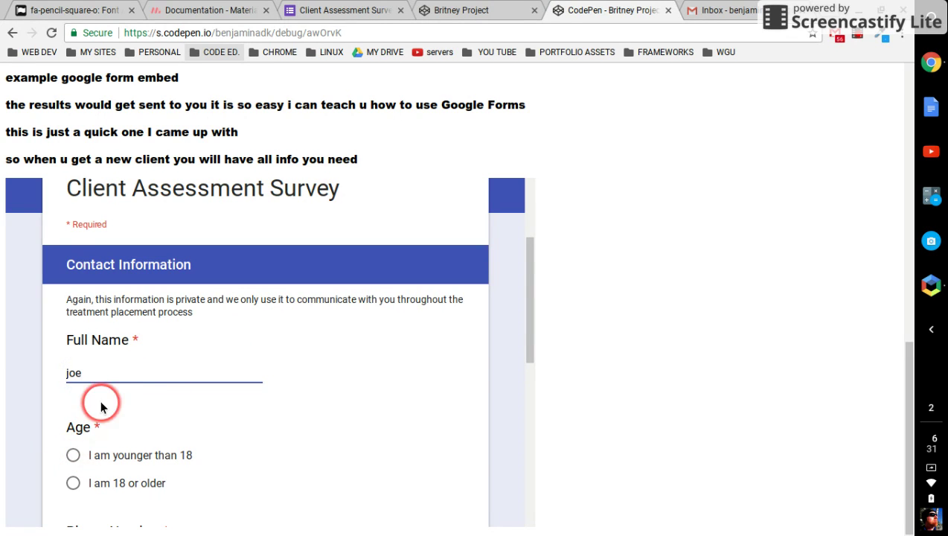
type(" smith")
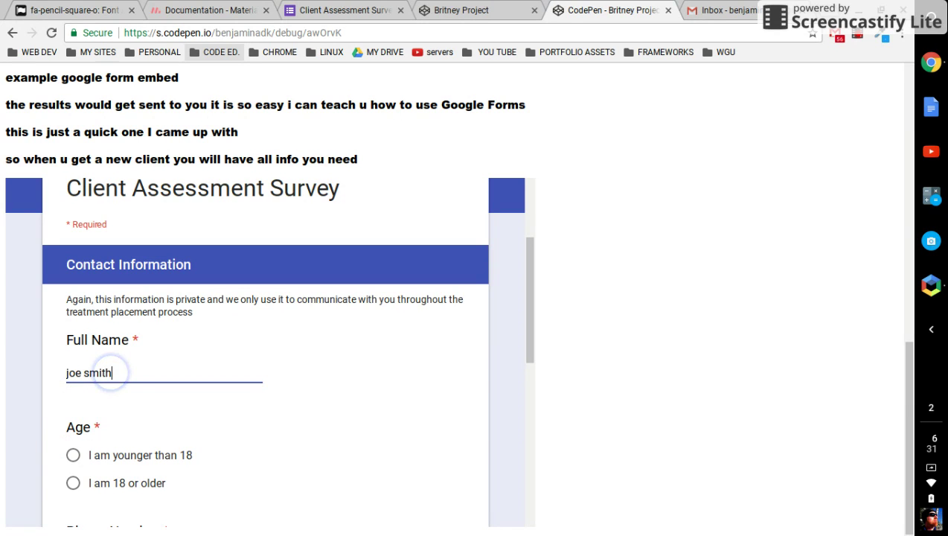
left_click(123, 484)
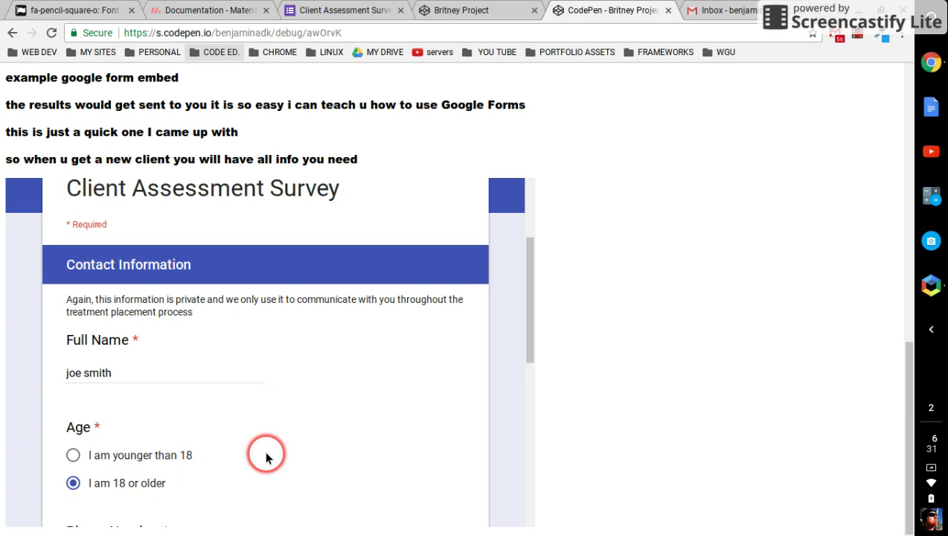
Enter the phone number, city and state in the Contact Information answers.
scroll(523, 384, "down", 3)
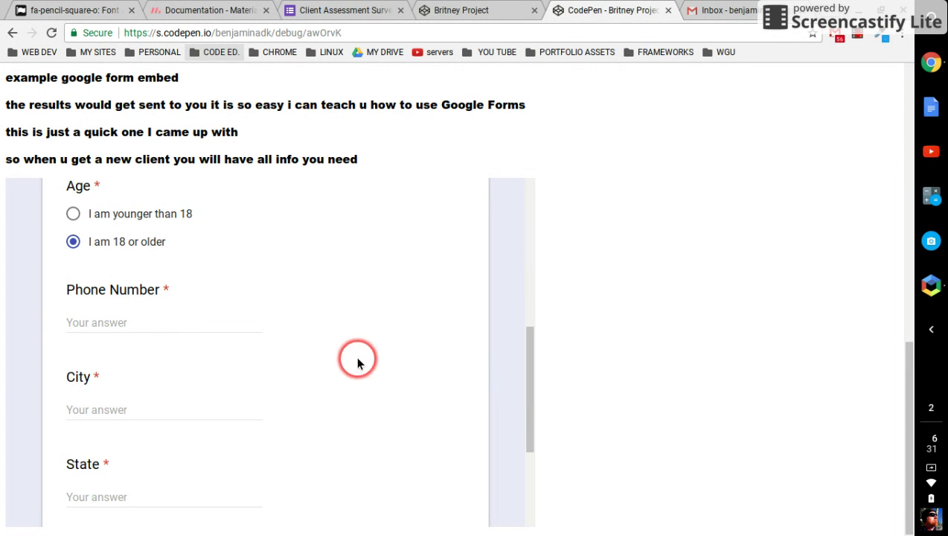
type("55555555")
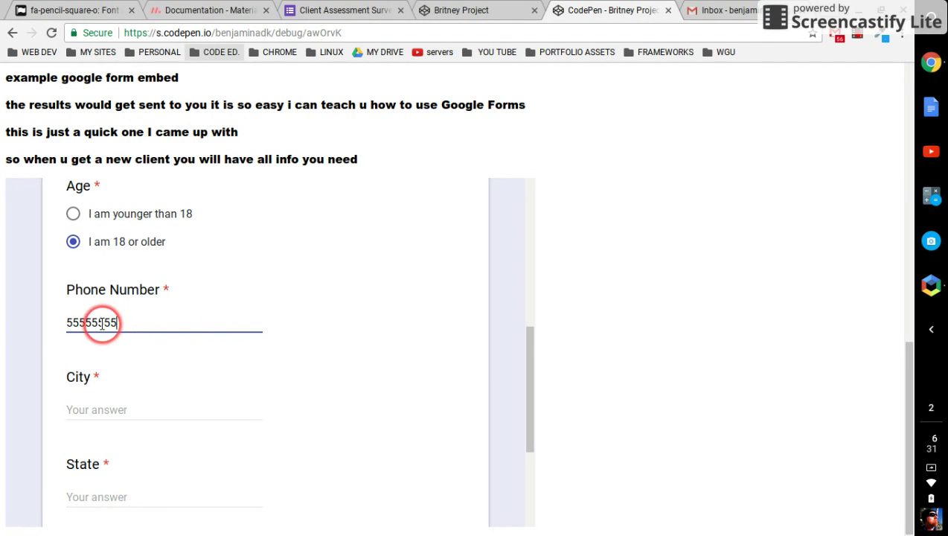
left_click(128, 402)
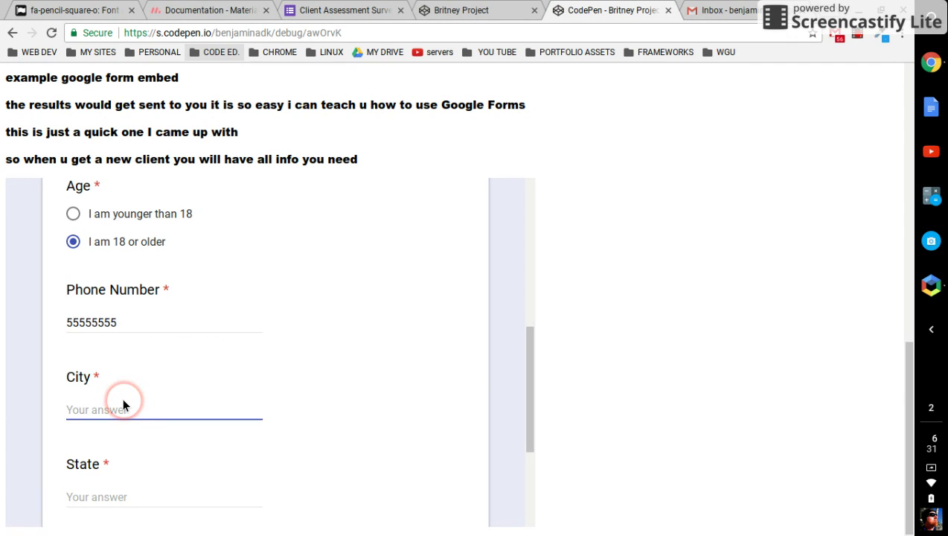
type("san")
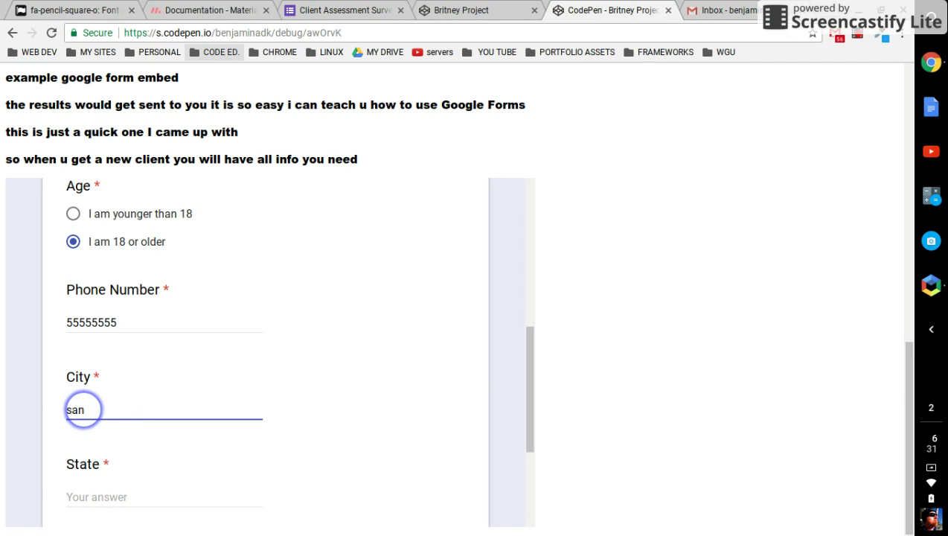
left_click(92, 489)
type("da")
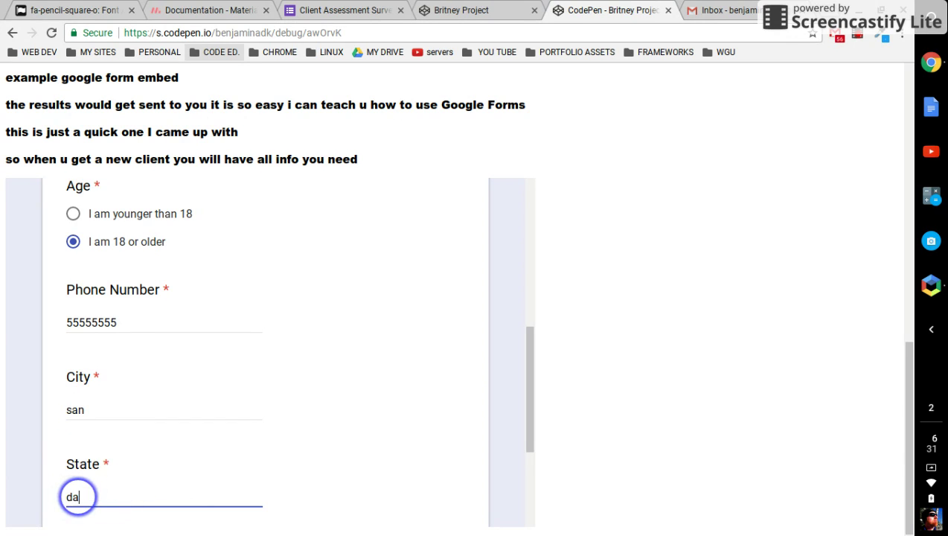
left_click_drag(529, 364, 488, 424)
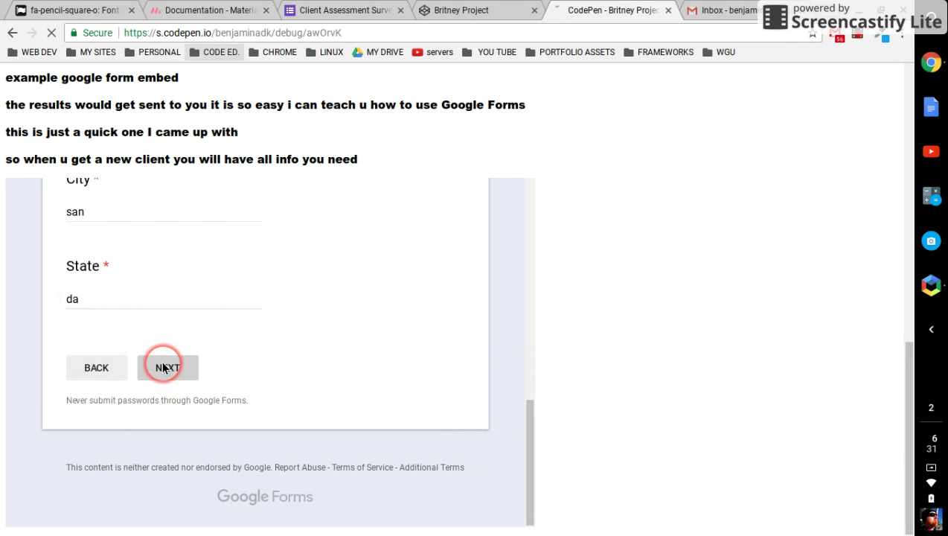
Go to the Your Current Situation page and set the treatment start date to 06/24/2017.
left_click(163, 368)
scroll(211, 402, "down", 2)
scroll(209, 402, "down", 2)
scroll(223, 304, "up", 1)
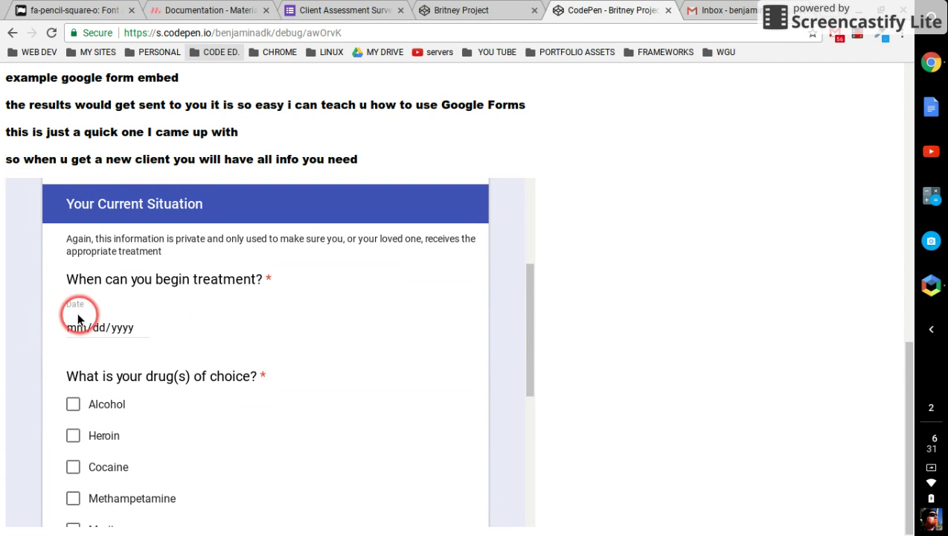
left_click(140, 332)
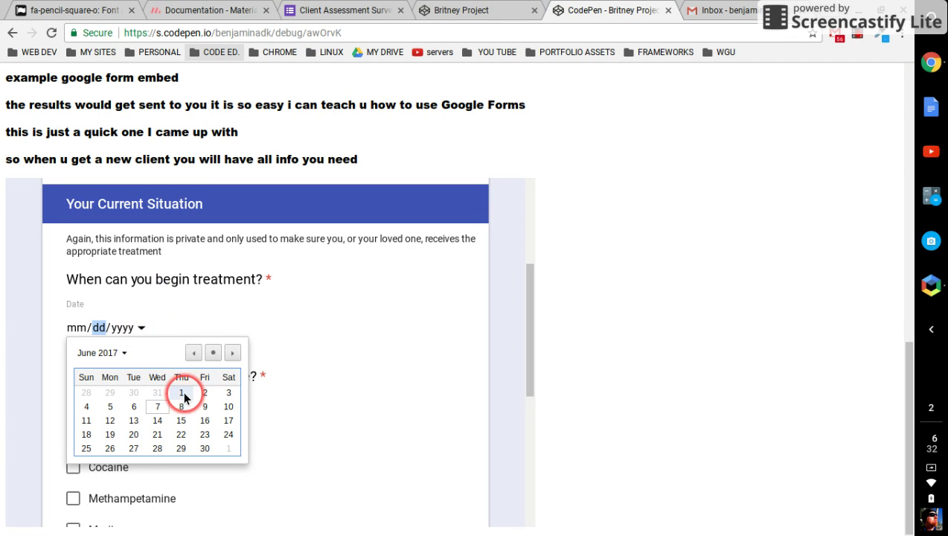
left_click(227, 434)
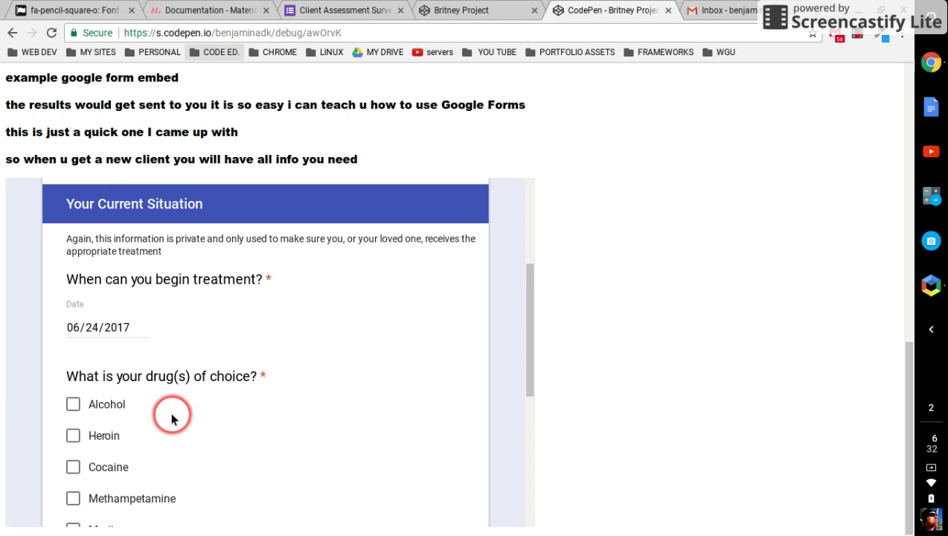
Check Alcohol, Heroin, Cocaine, Methampetamine, Marijuana and Other, entering 'bath salts' under Other.
scroll(171, 422, "down", 1)
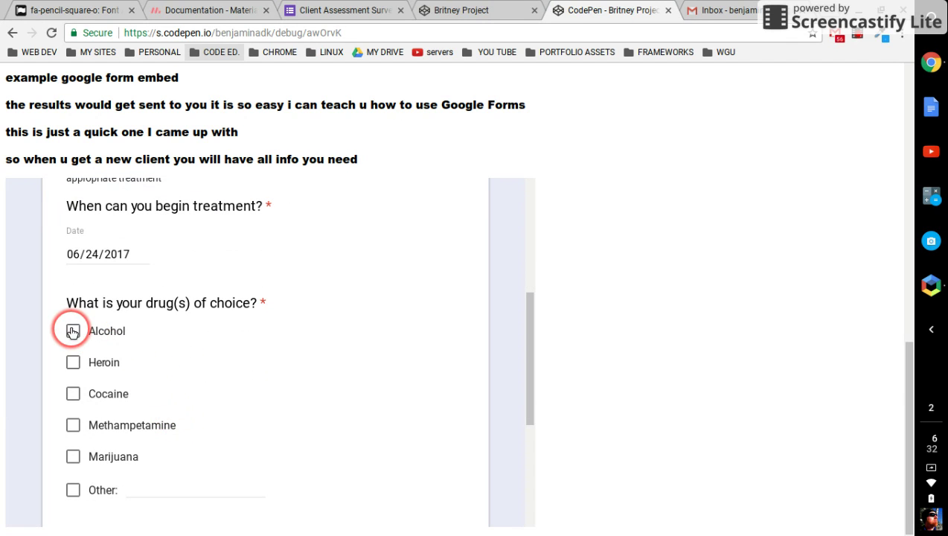
left_click(73, 331)
left_click(73, 362)
left_click(73, 393)
left_click(73, 424)
left_click(73, 456)
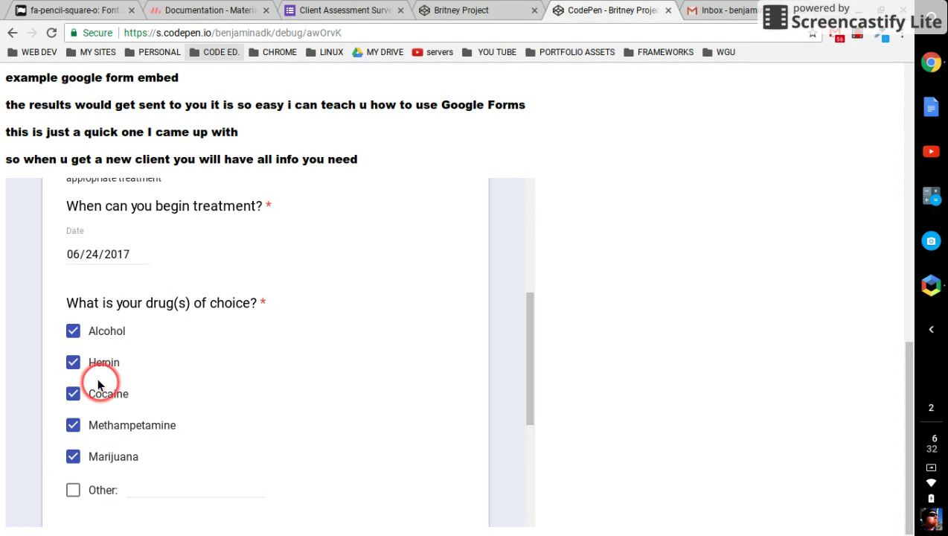
scroll(80, 386, "down", 1)
left_click(73, 411)
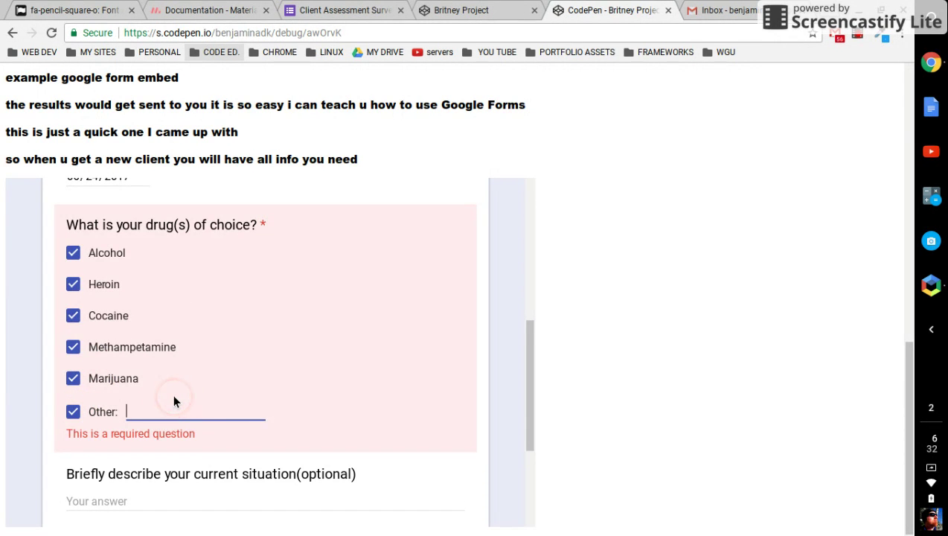
type("bath salts")
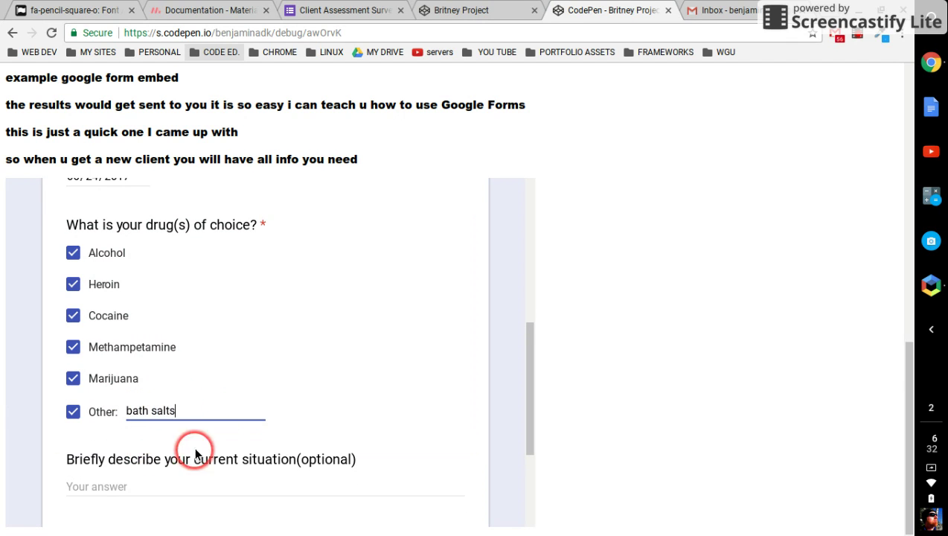
Finish the Other answer and move into the current situation description field.
scroll(236, 396, "down", 1)
scroll(235, 400, "down", 1)
left_click(210, 395)
left_click(163, 400)
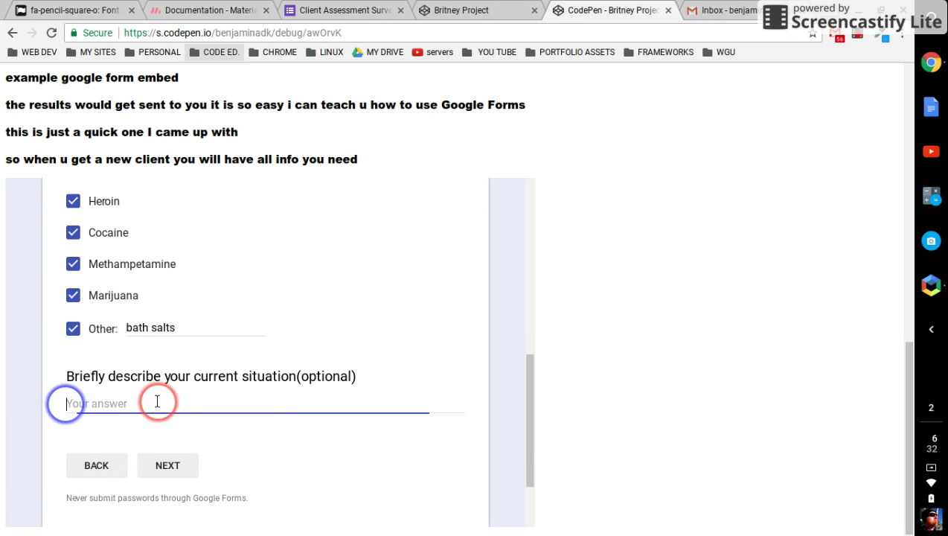
scroll(191, 346, "up", 1)
scroll(191, 344, "up", 3)
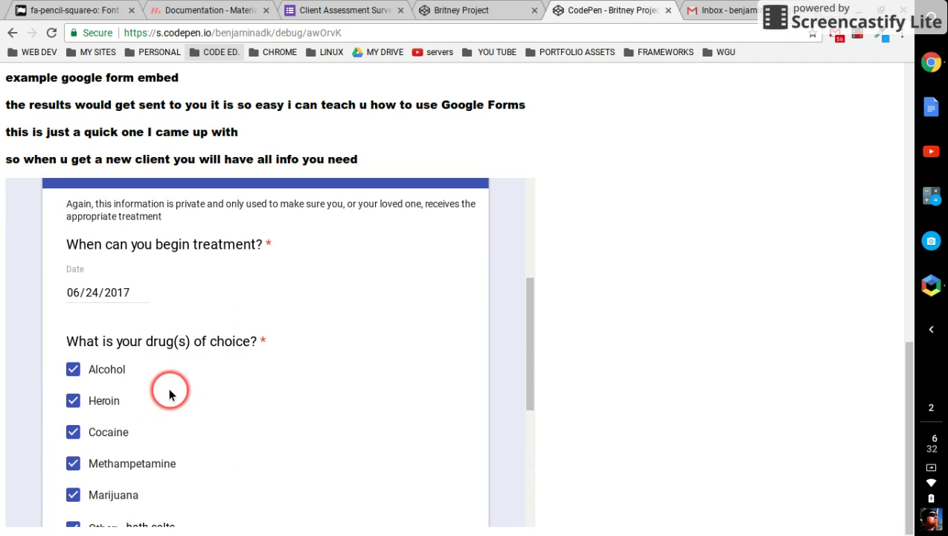
scroll(170, 394, "down", 3)
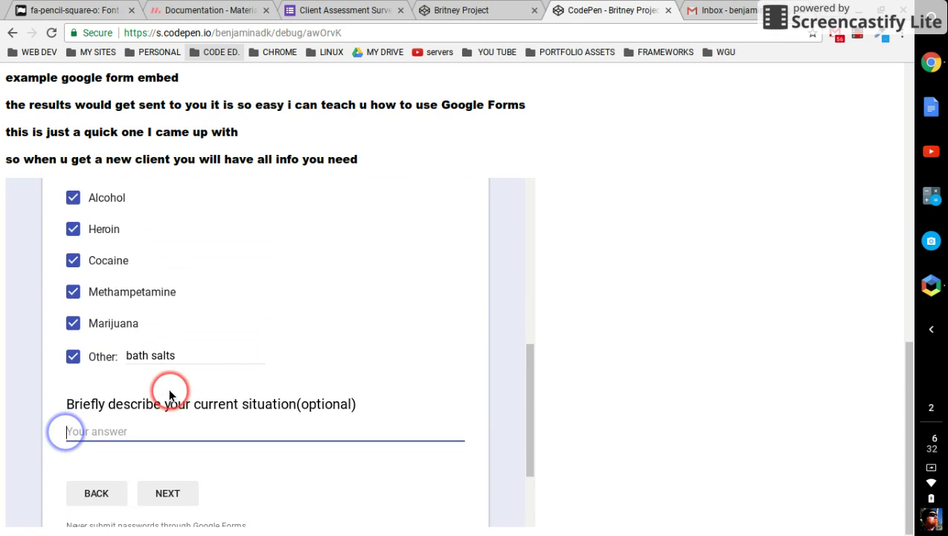
scroll(169, 395, "up", 5)
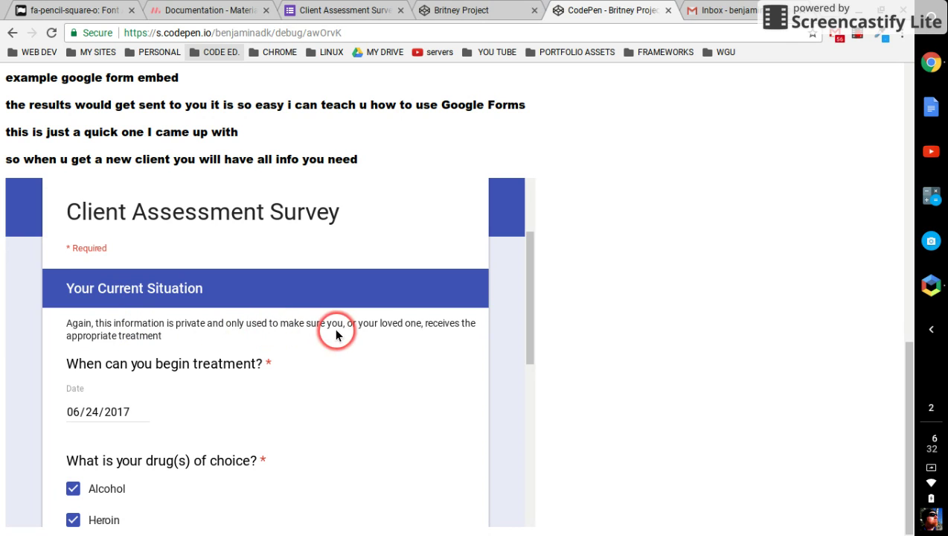
scroll(133, 334, "down", 5)
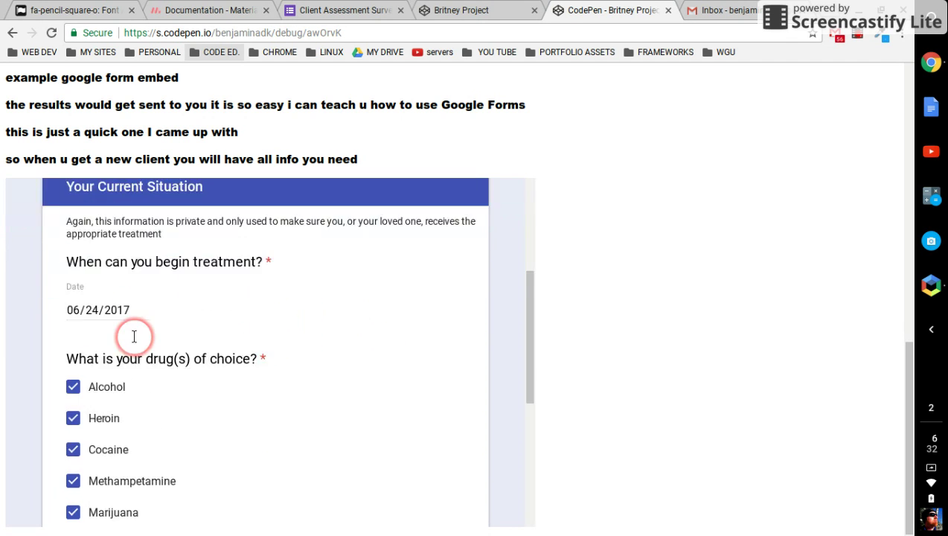
left_click(65, 378)
scroll(135, 341, "down", 2)
left_click(96, 366)
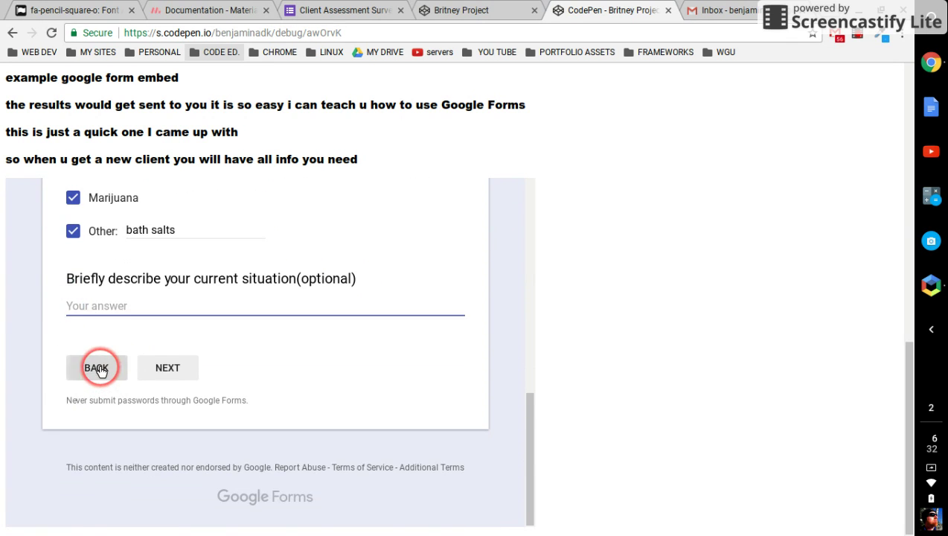
scroll(89, 422, "down", 7)
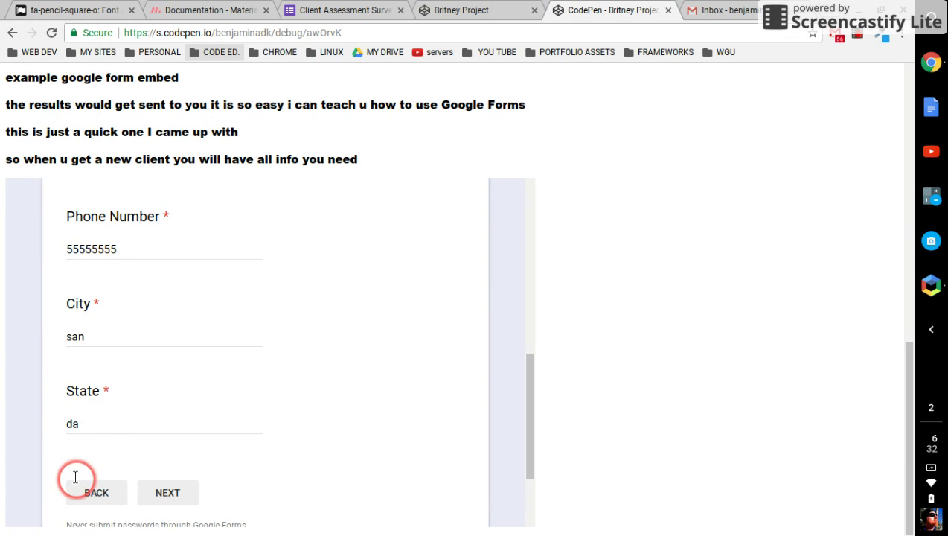
left_click(82, 493)
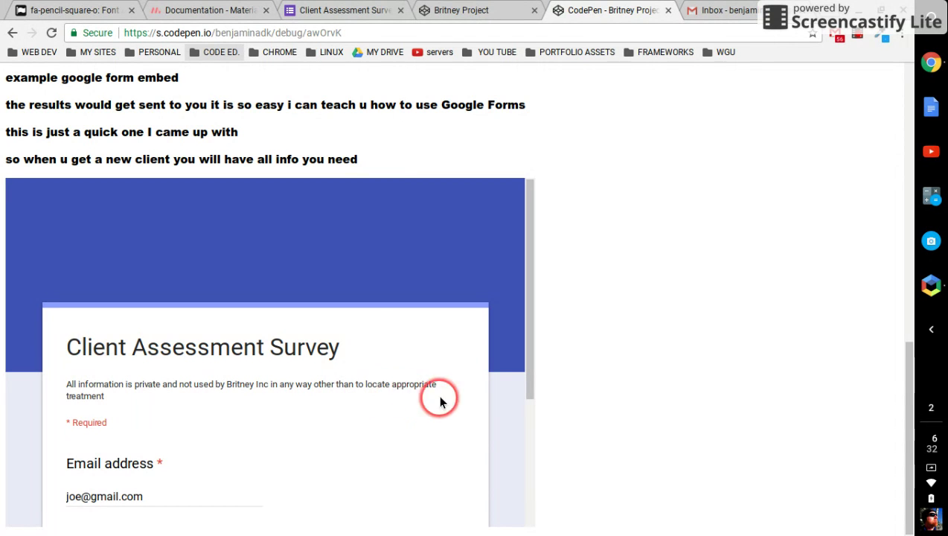
scroll(218, 413, "down", 3)
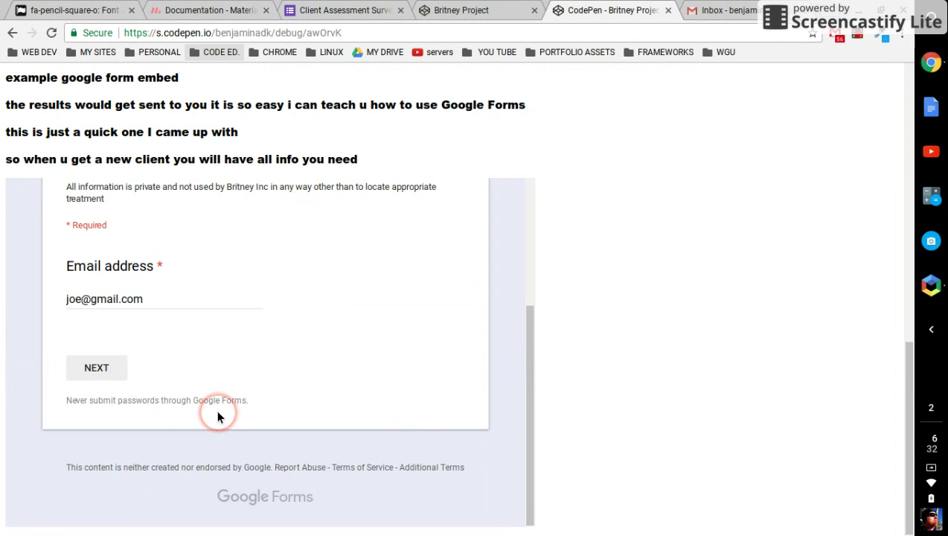
left_click(102, 365)
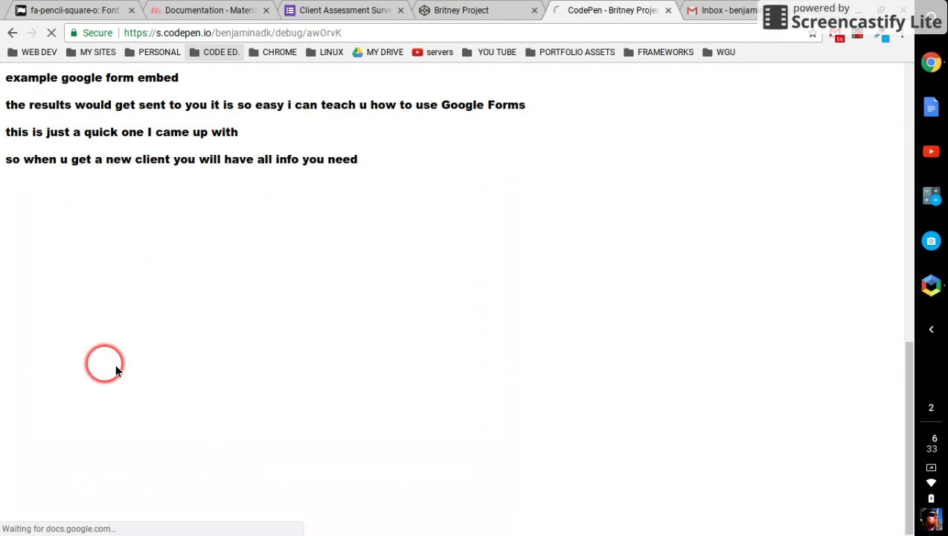
scroll(158, 363, "down", 5)
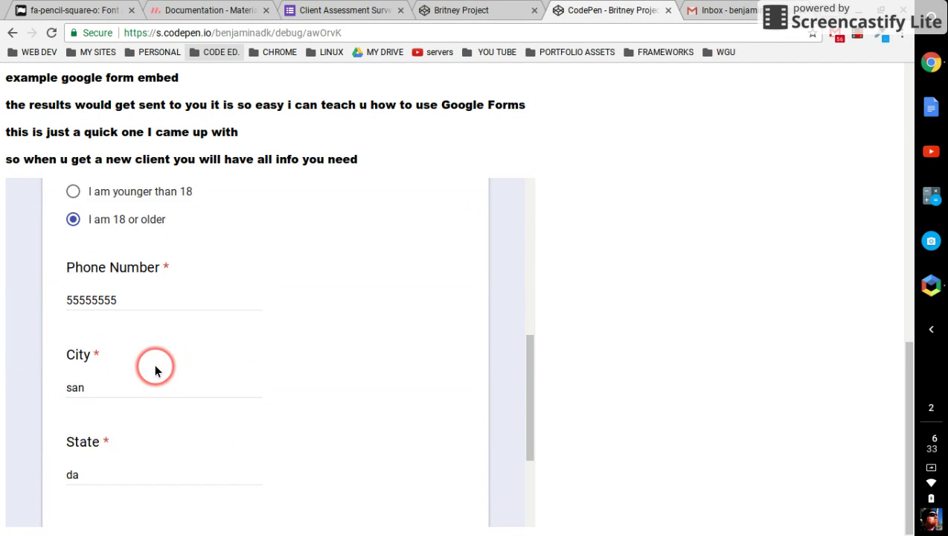
scroll(156, 370, "down", 3)
left_click(165, 368)
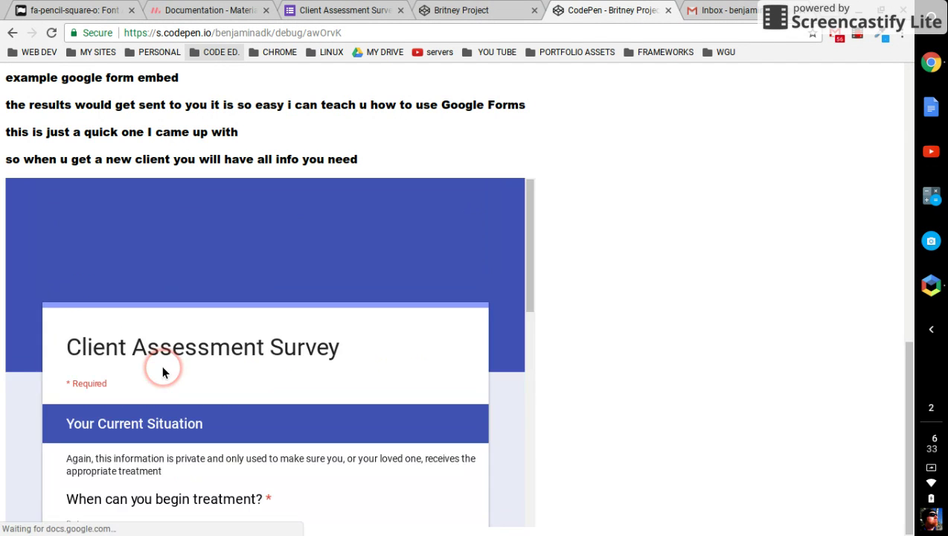
scroll(192, 367, "down", 4)
Answer the current situation description with 'im totally fuck' and advance to Emergency Contact.
scroll(195, 369, "down", 4)
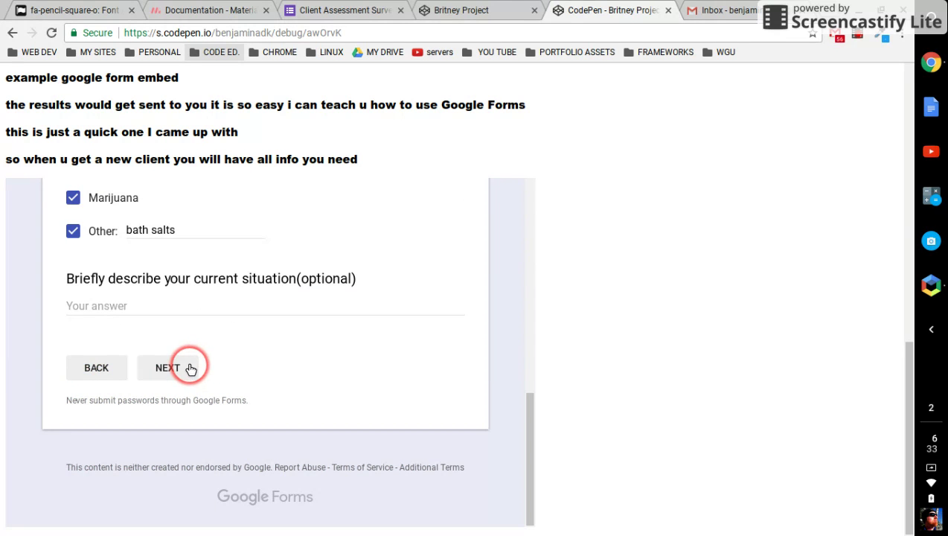
left_click(158, 310)
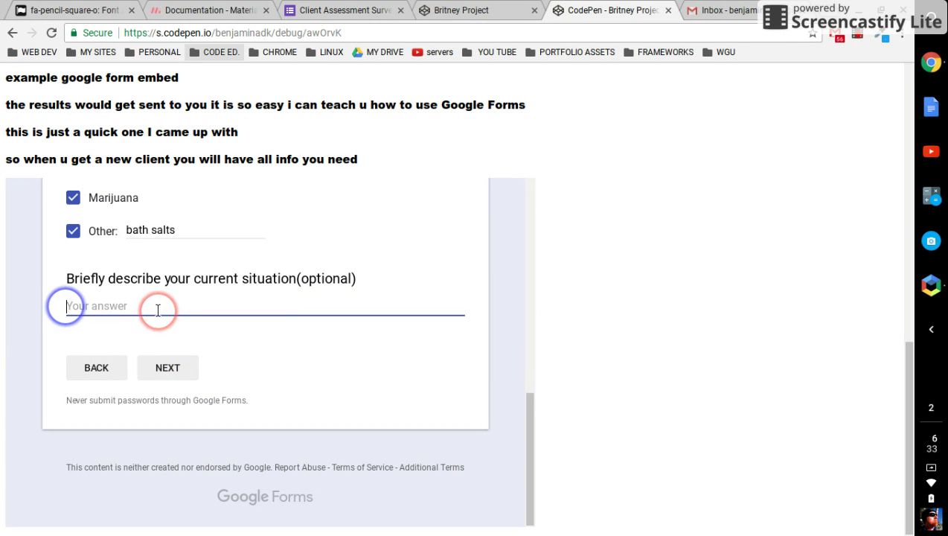
type("im tot")
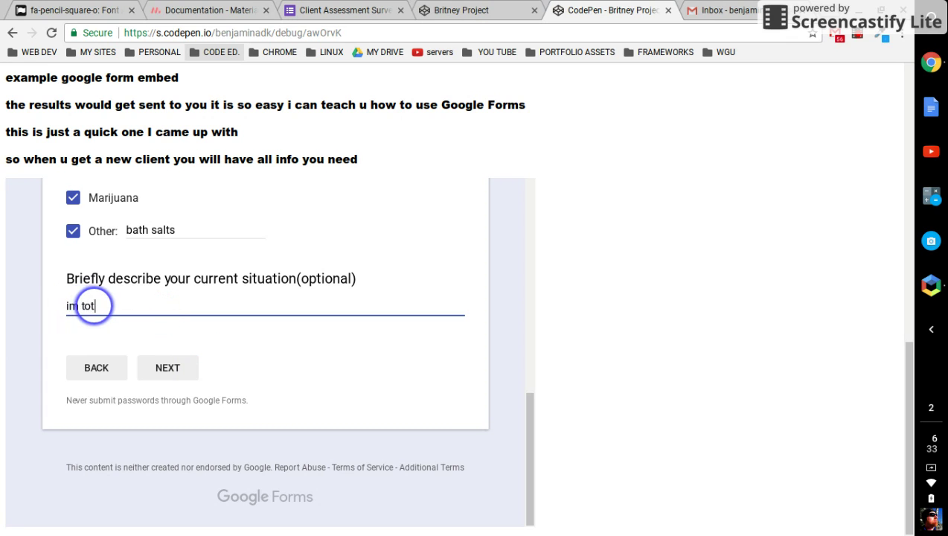
type("ally fucked")
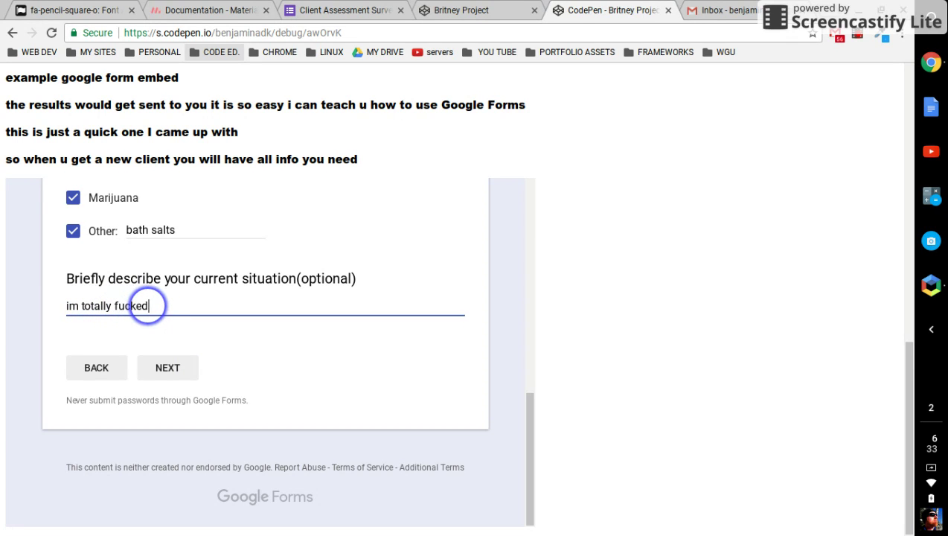
left_click(185, 373)
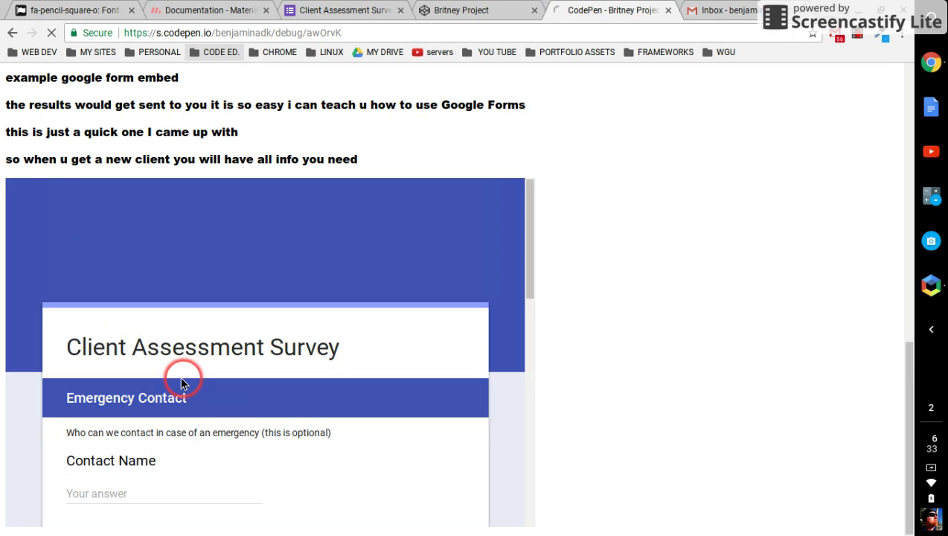
Scroll through the form's final page, then switch to the Gmail inbox.
scroll(208, 406, "down", 3)
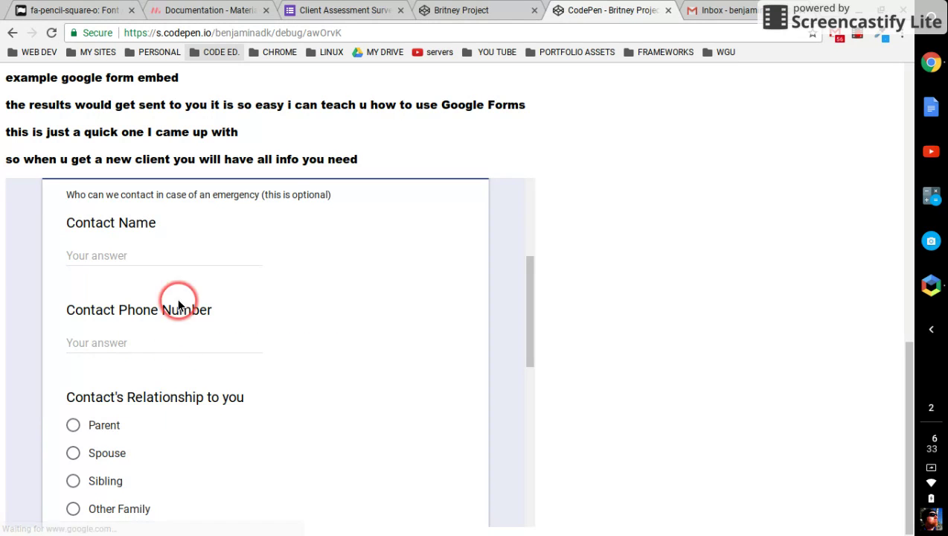
scroll(202, 288, "up", 1)
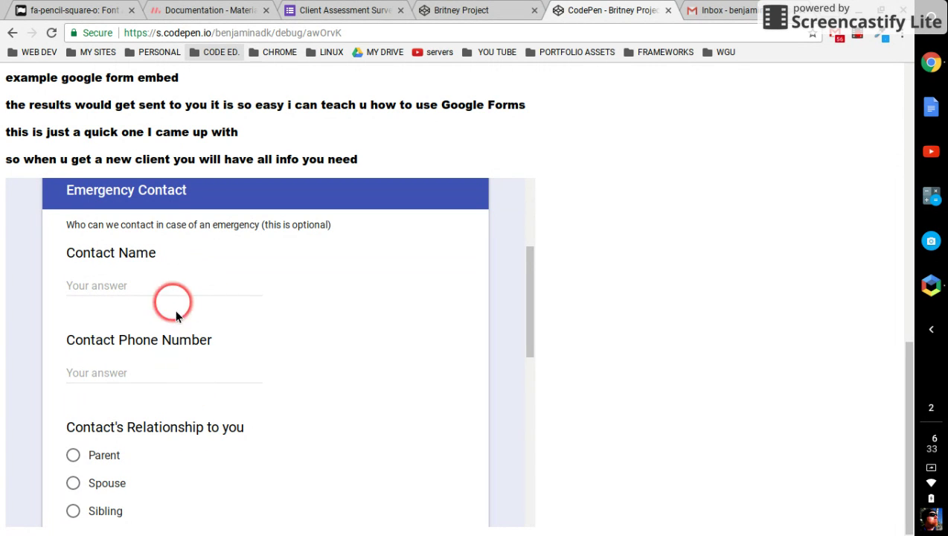
scroll(245, 319, "down", 4)
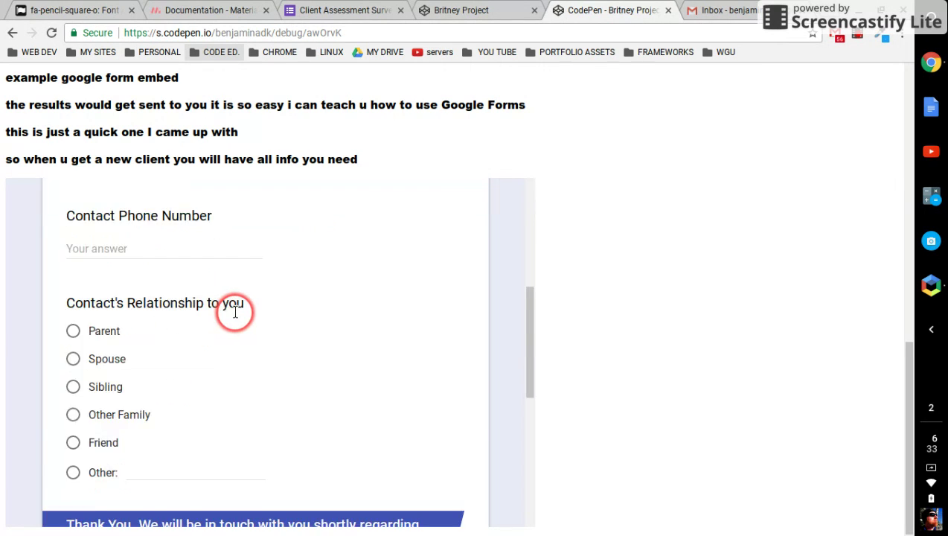
scroll(234, 316, "down", 1)
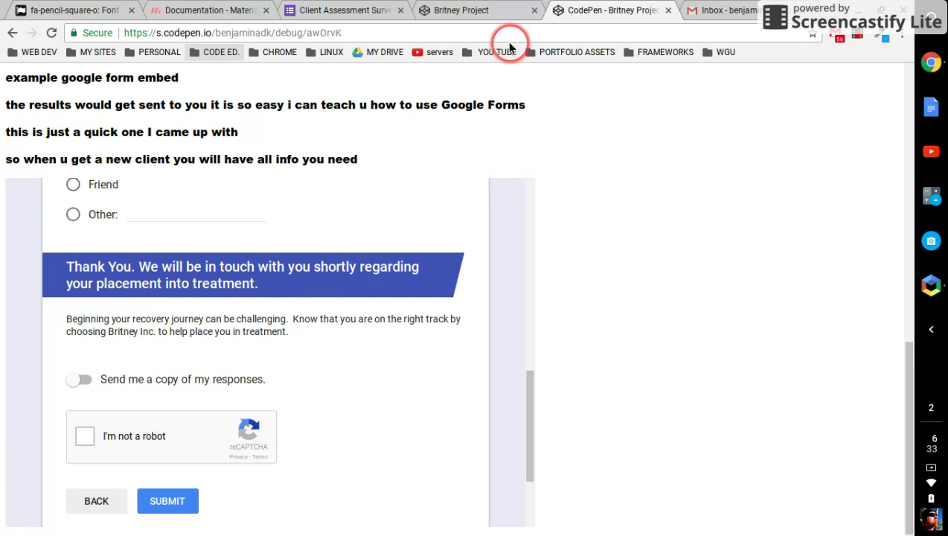
left_click(714, 10)
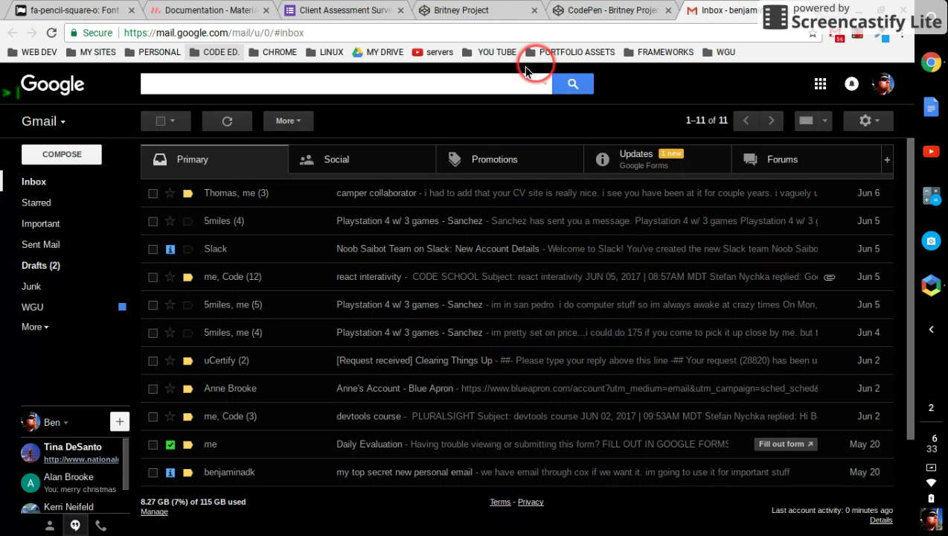
Open the Client Assessment Survey receipt email from Updates and scroll through the submitted answers.
left_click(653, 165)
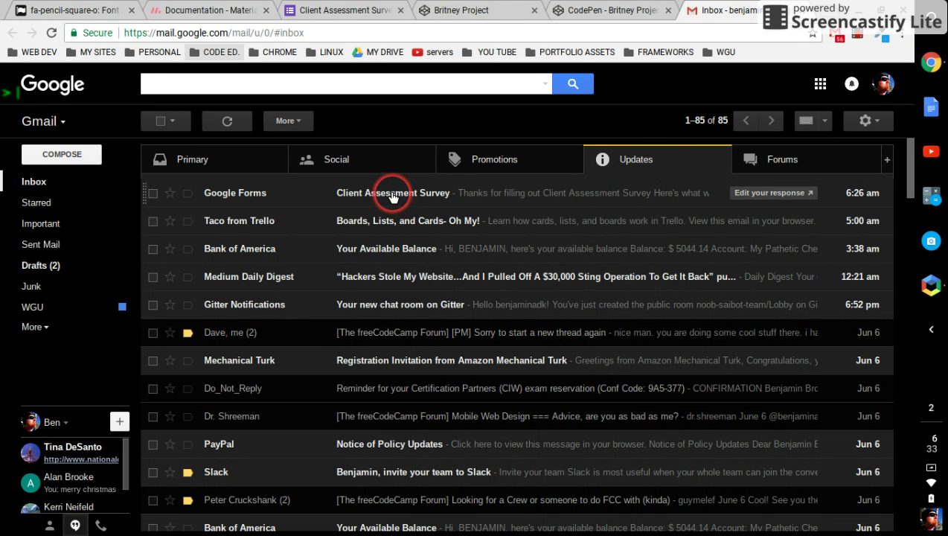
left_click(393, 196)
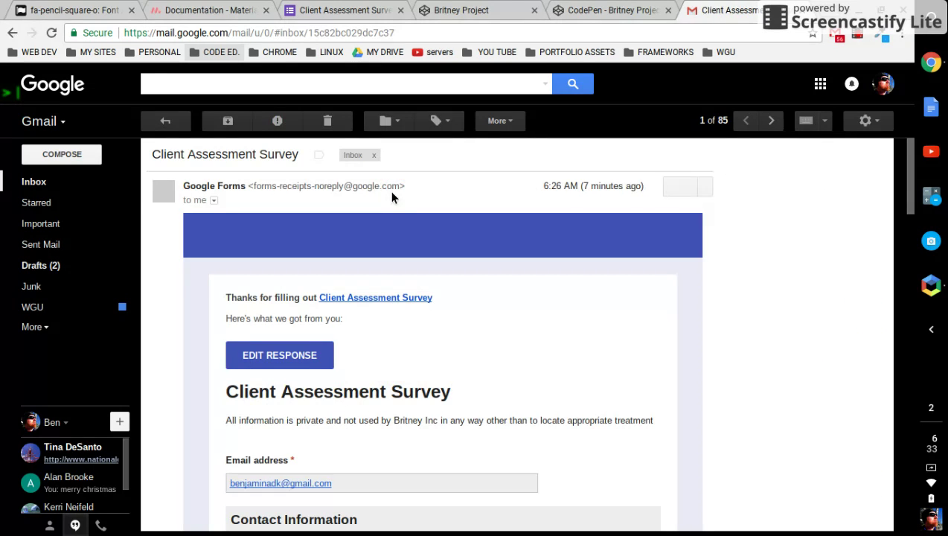
left_click(397, 216)
left_click(431, 367)
scroll(432, 362, "down", 1)
scroll(417, 358, "down", 1)
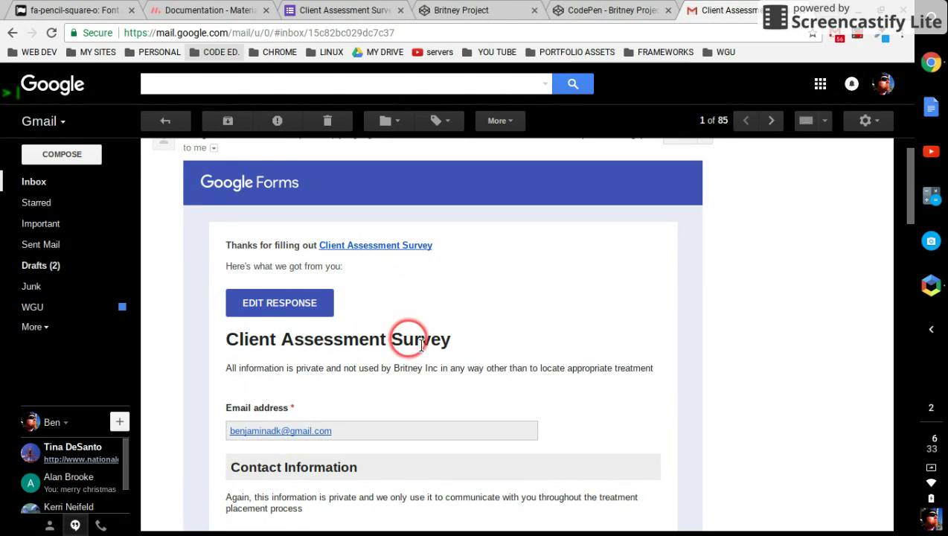
scroll(464, 354, "down", 1)
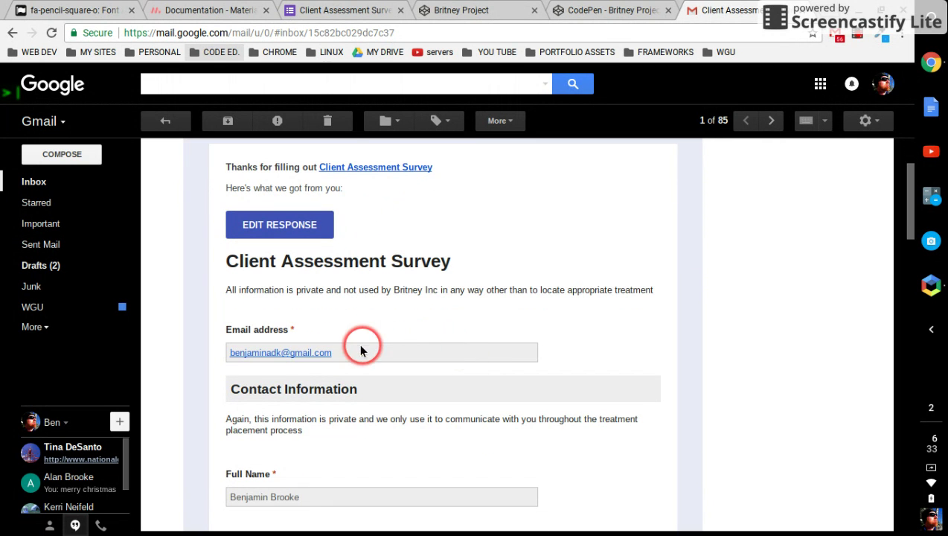
scroll(386, 364, "down", 1)
scroll(389, 364, "down", 2)
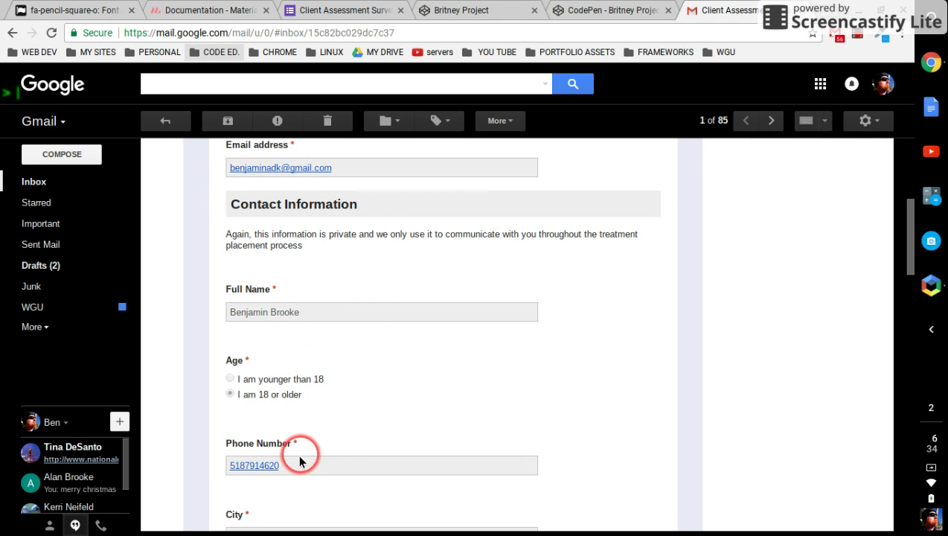
scroll(321, 447, "down", 2)
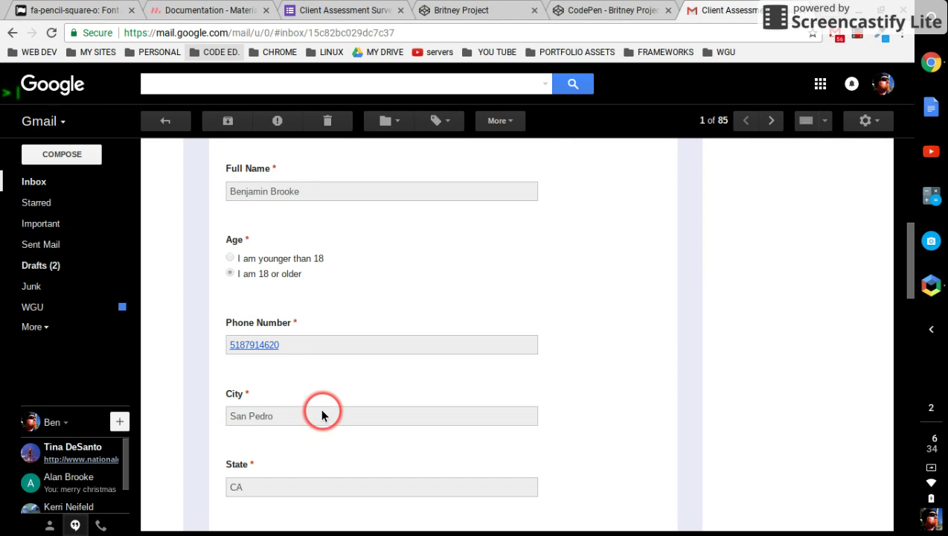
scroll(322, 414, "down", 1)
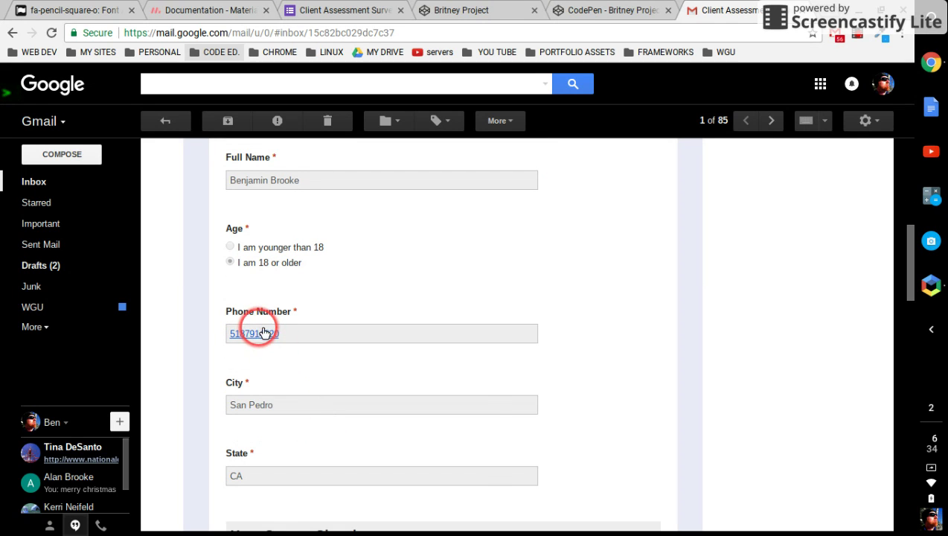
Open the phone number link in a new tab, close the blank page, and finish reading the email.
right_click(254, 331)
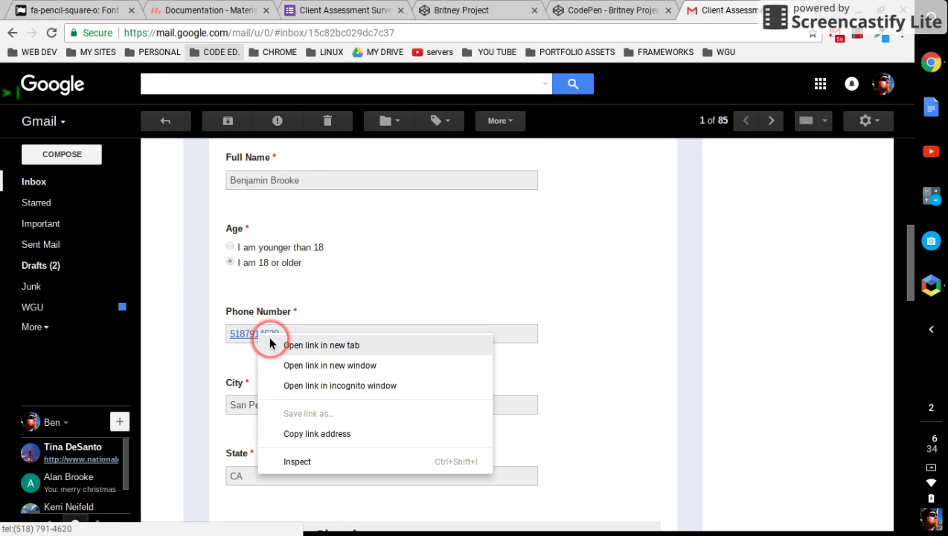
left_click(272, 345)
left_click(738, 10)
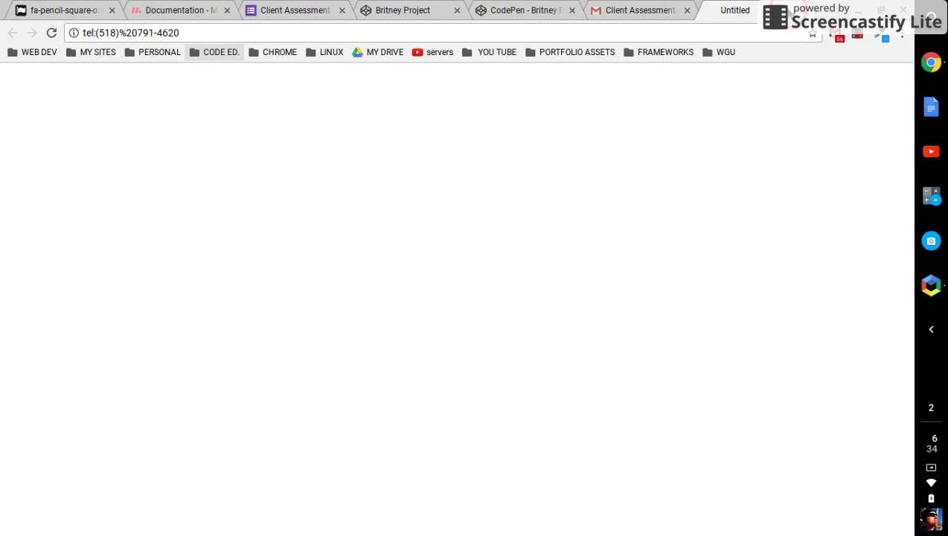
key("ctrl+w")
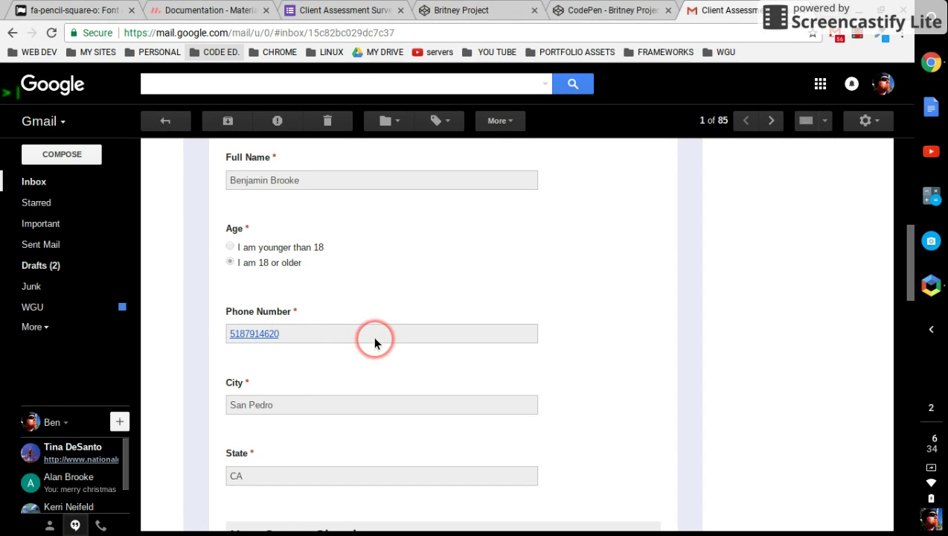
scroll(375, 342, "down", 1)
scroll(375, 341, "down", 2)
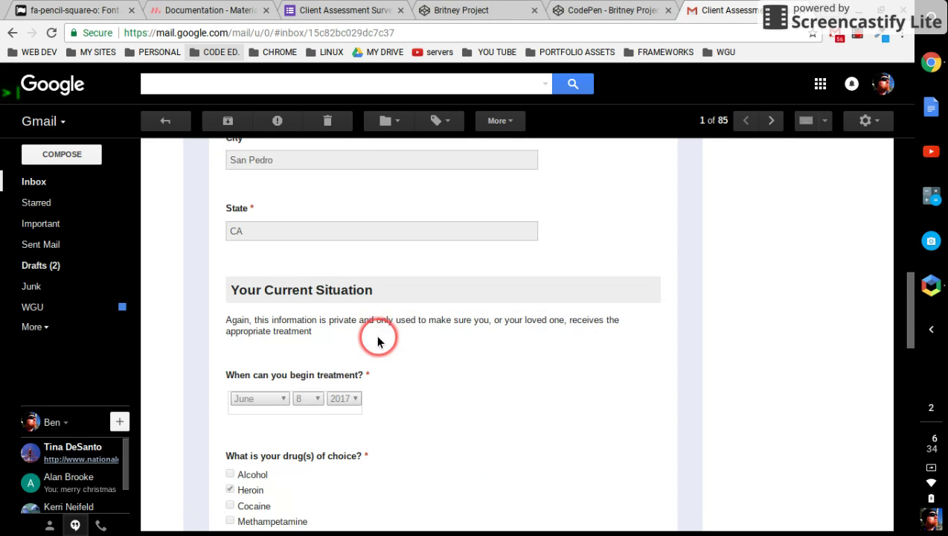
left_click(346, 13)
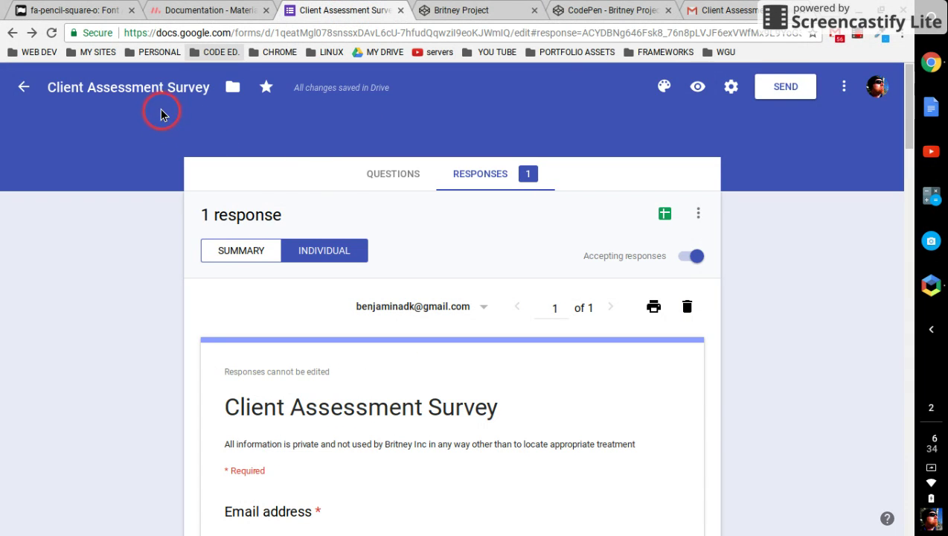
Look at the form's questions, then review the responses in Summary view.
left_click(372, 181)
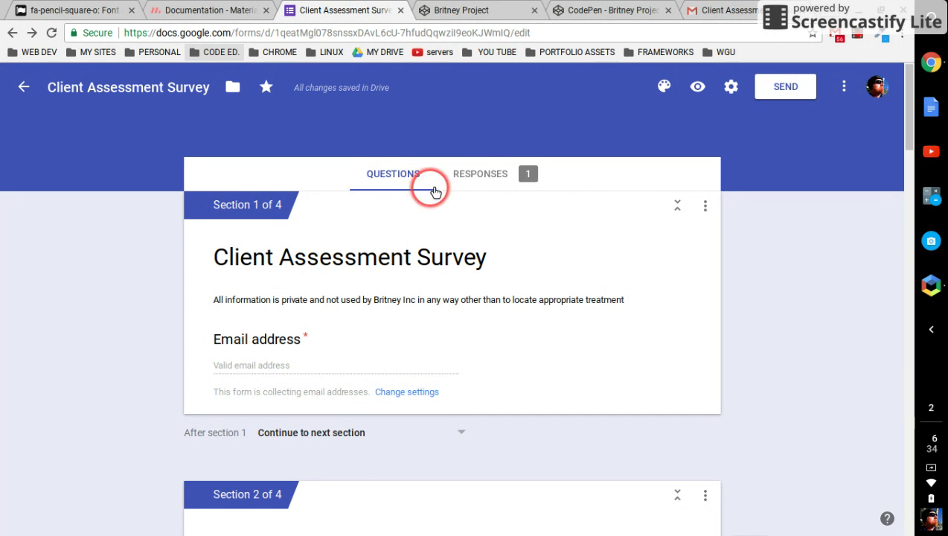
left_click(477, 172)
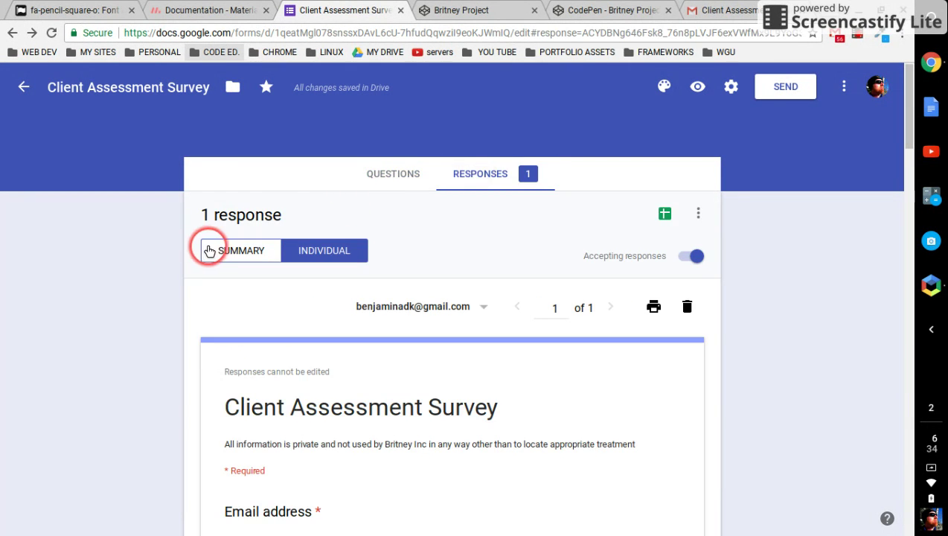
left_click(208, 251)
scroll(137, 340, "down", 1)
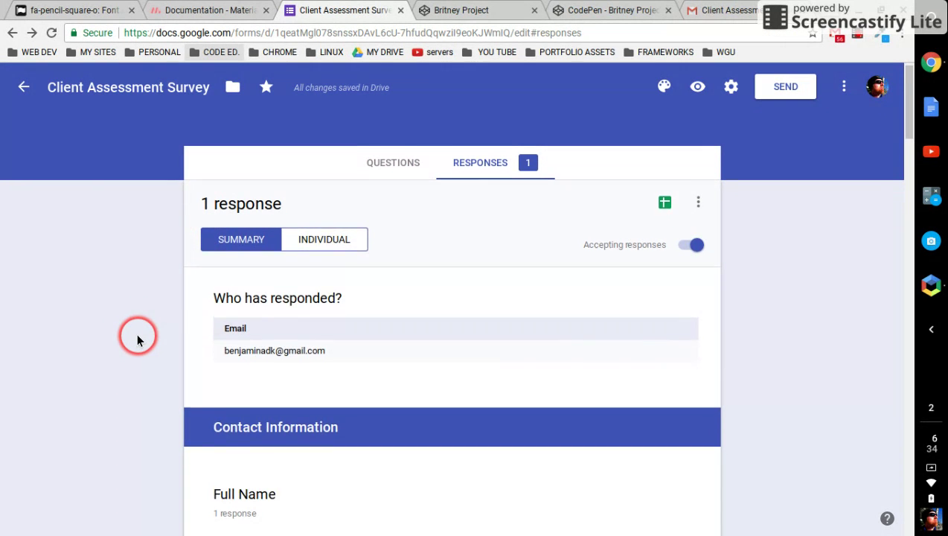
scroll(137, 340, "down", 2)
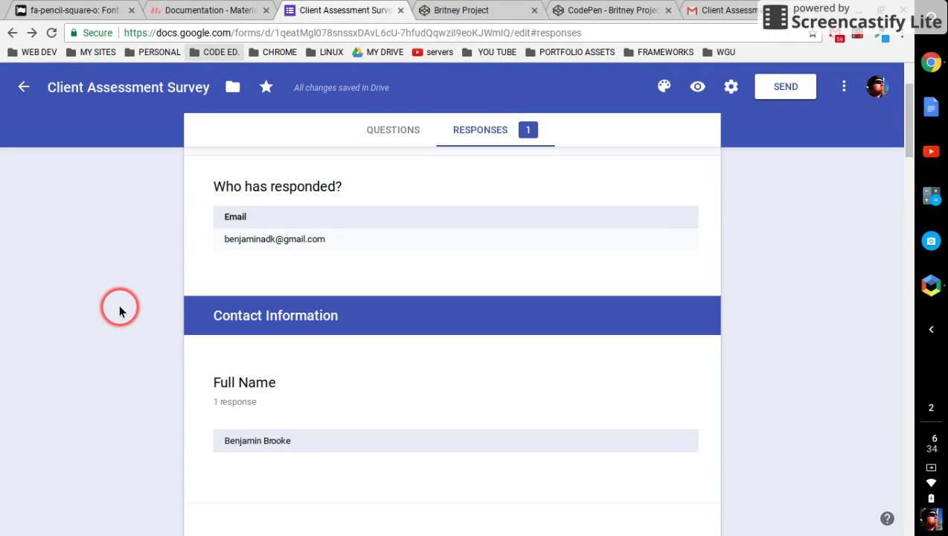
scroll(123, 307, "up", 3)
Review the single response in Individual view and open the responses in Google Sheets.
left_click(320, 250)
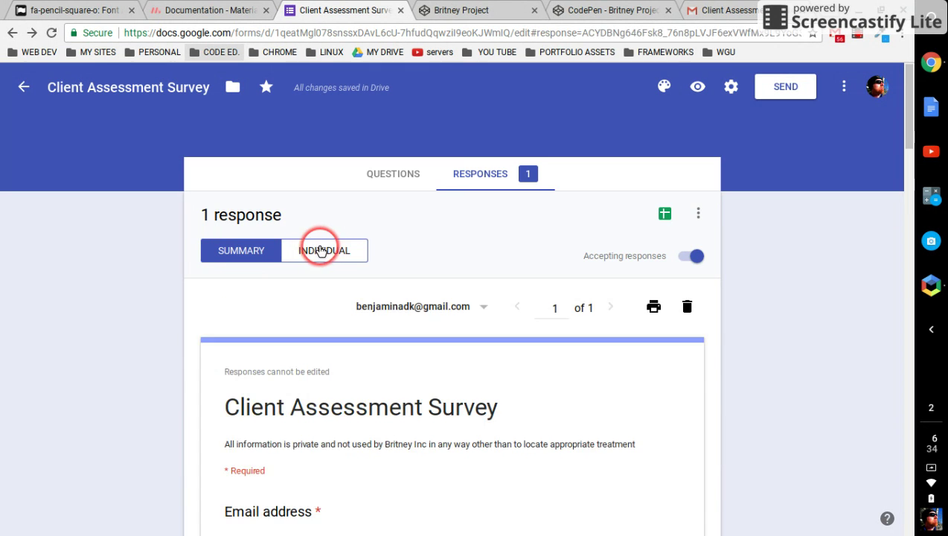
scroll(301, 335, "down", 2)
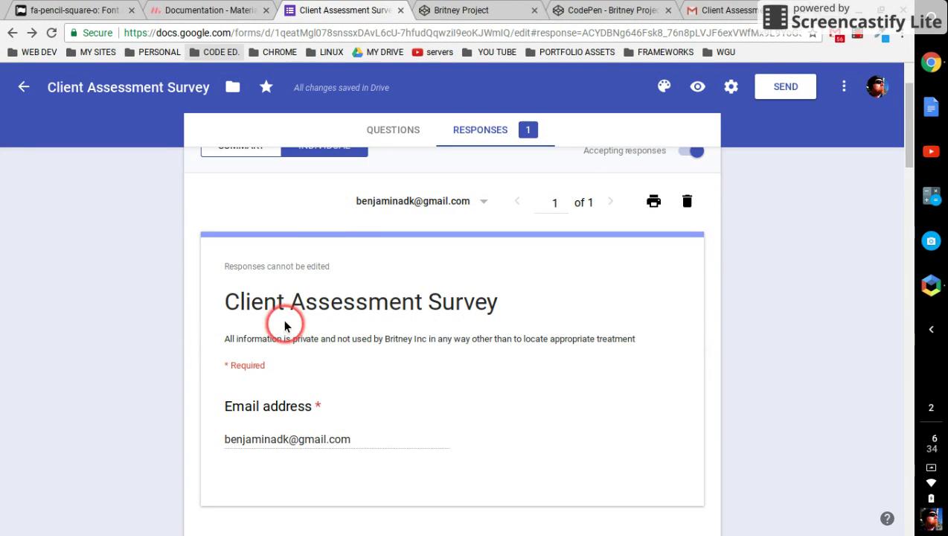
scroll(285, 381, "down", 5)
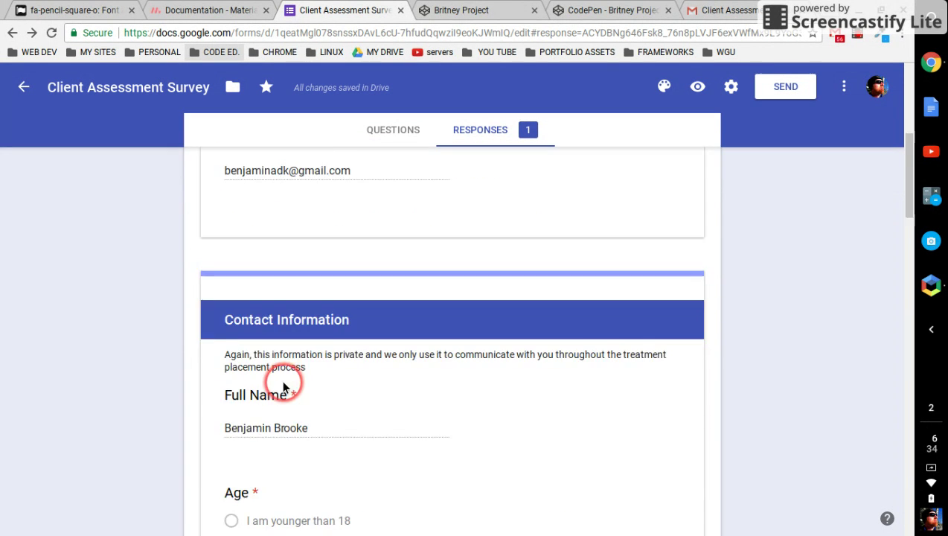
scroll(281, 364, "up", 7)
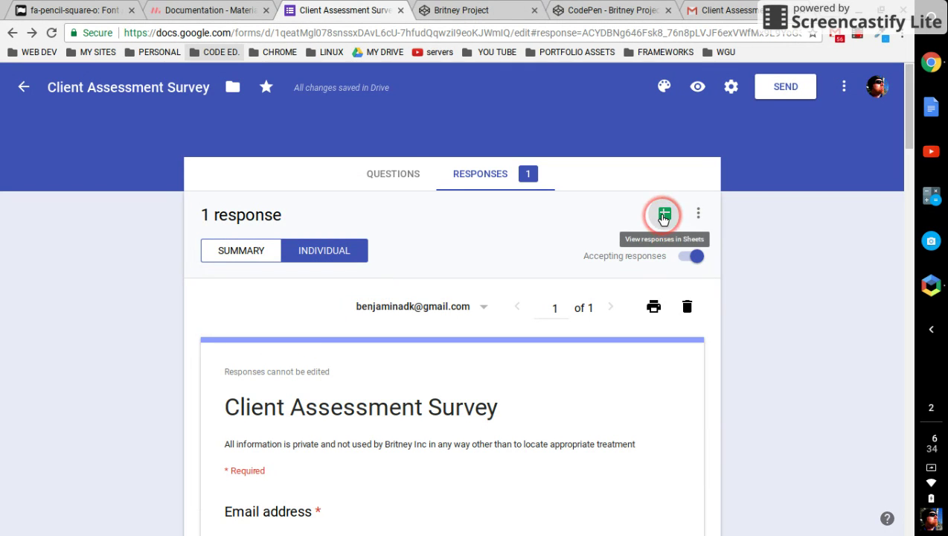
left_click(664, 216)
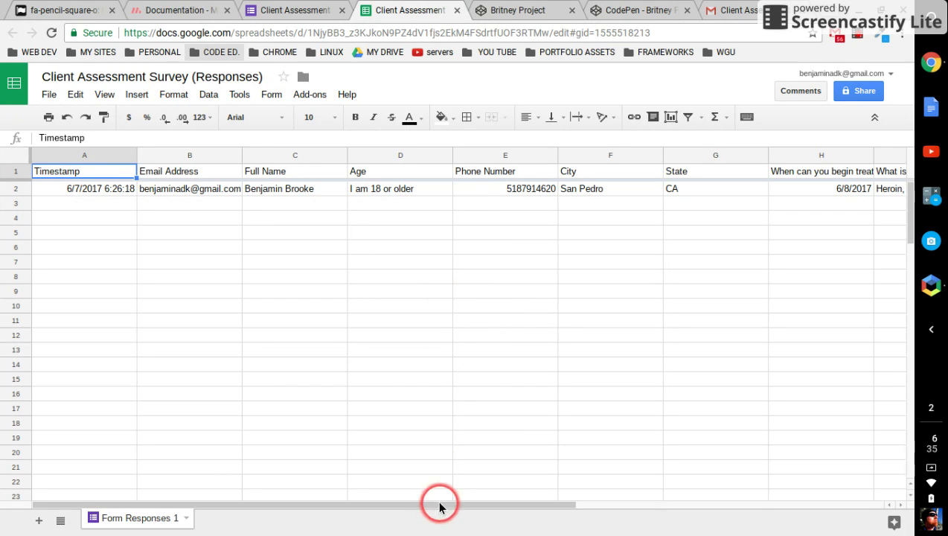
Scroll the response row right, read the full situation description in cell J2, and close the spreadsheet.
left_click_drag(442, 508, 610, 508)
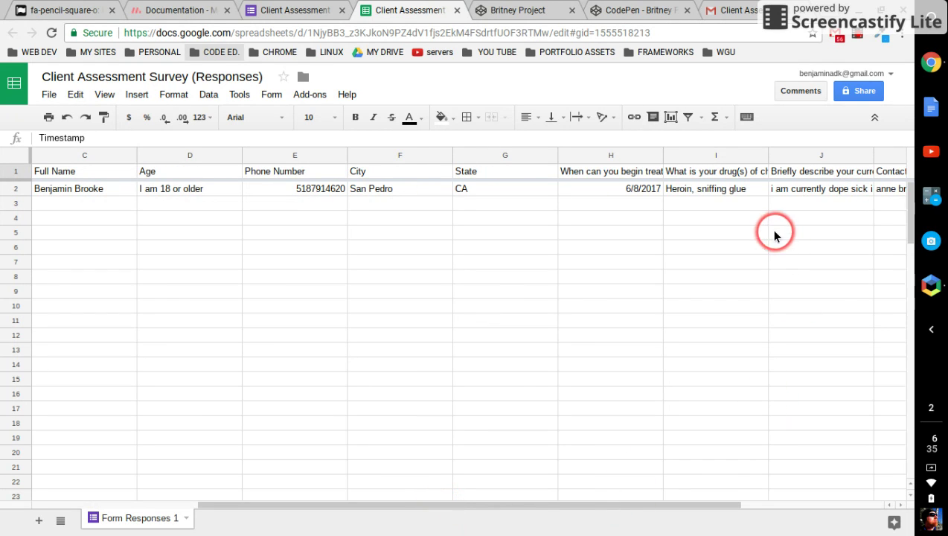
left_click(818, 192)
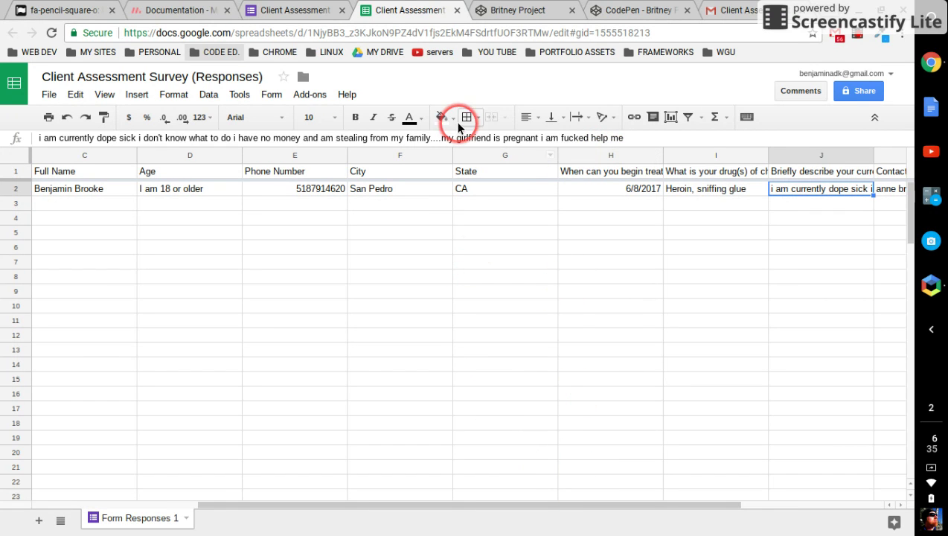
left_click(456, 12)
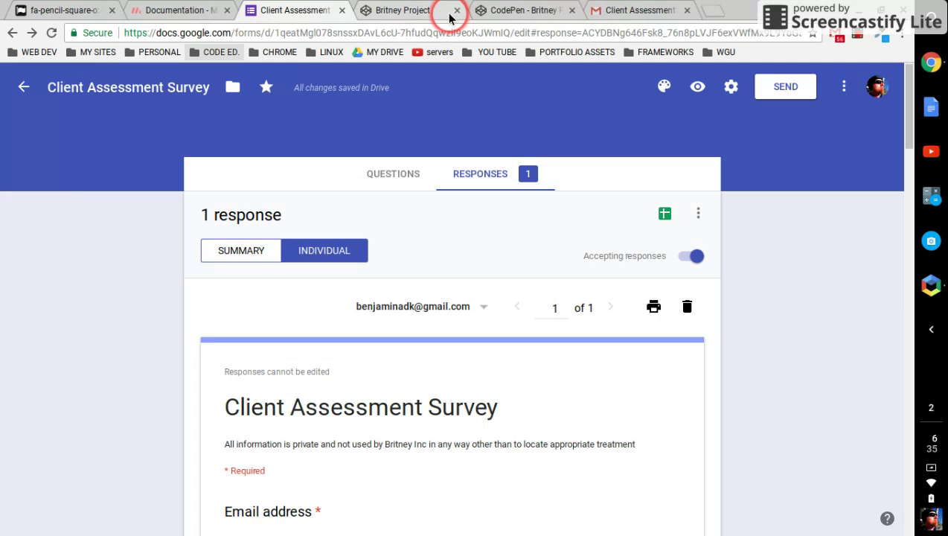
Look through the Responses three-dot menu options and dismiss it without choosing any.
left_click(699, 216)
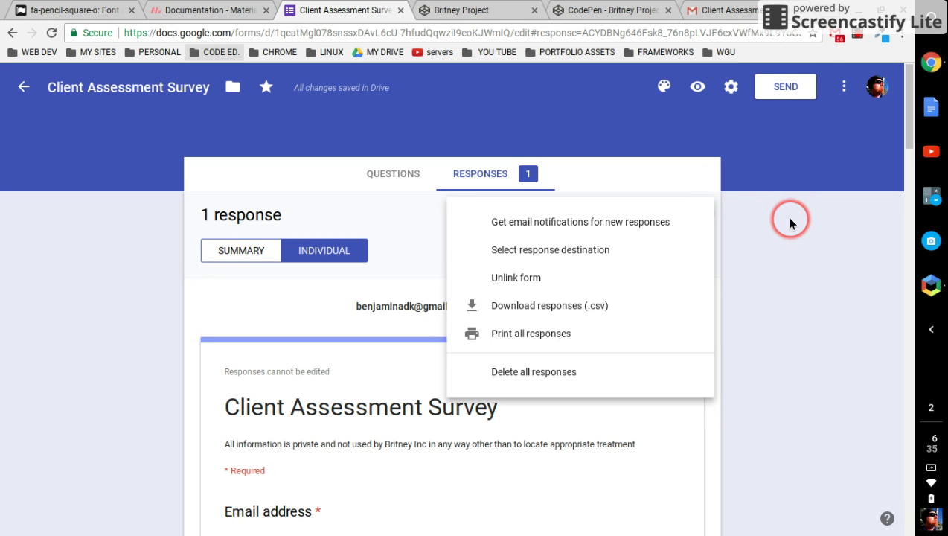
left_click(659, 244)
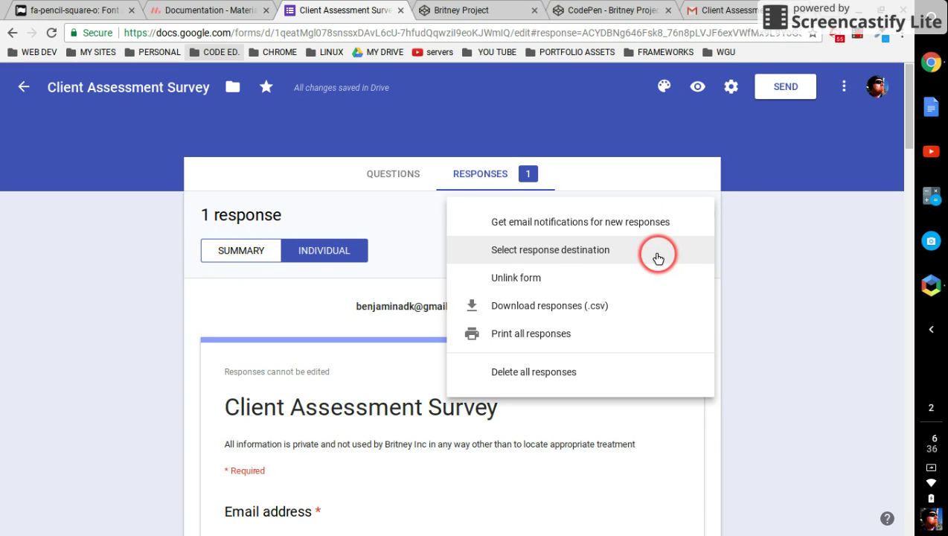
left_click(642, 315)
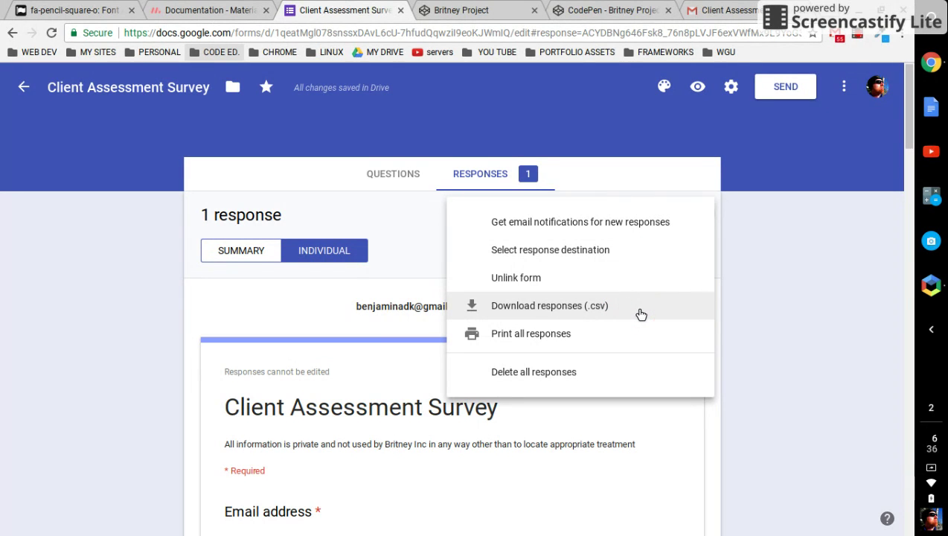
left_click(658, 345)
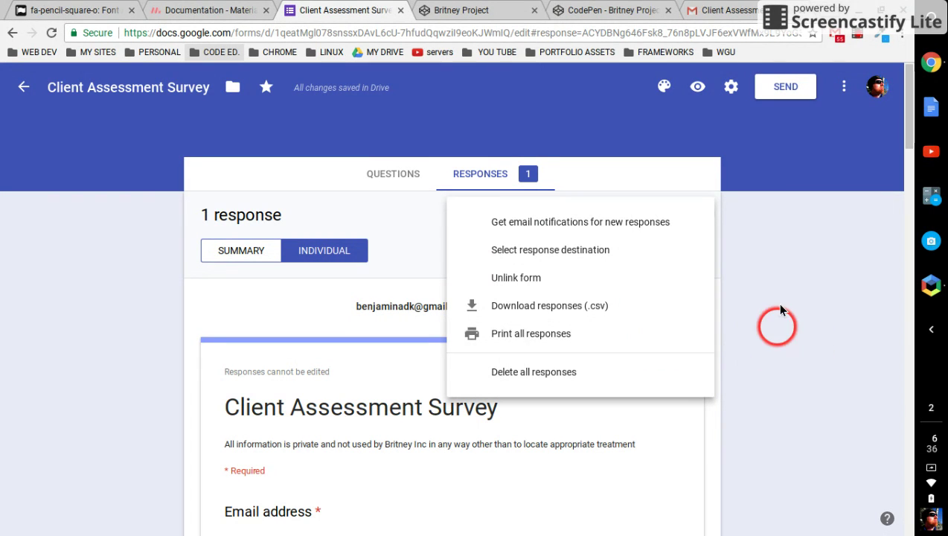
left_click(775, 277)
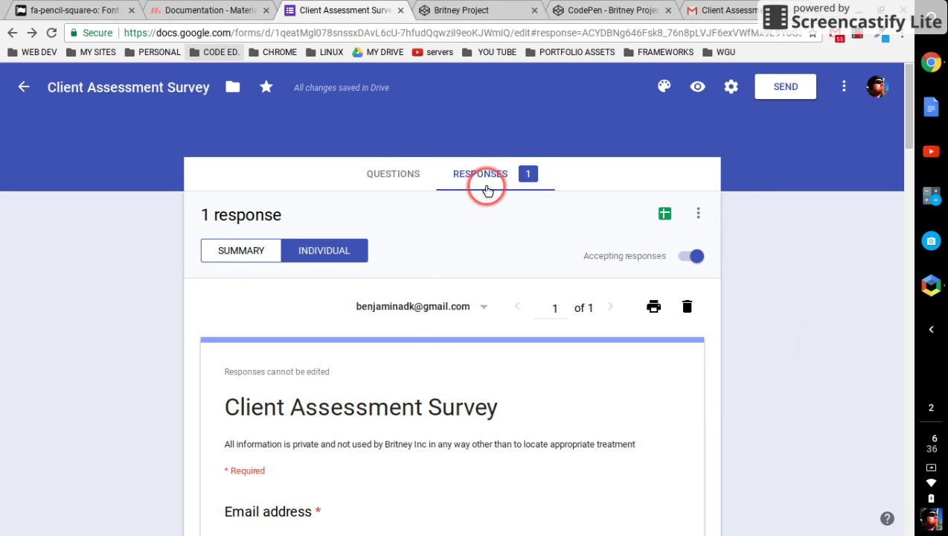
Return to Questions, check the first section's menu, then open Settings on the Presentation tab.
left_click(392, 173)
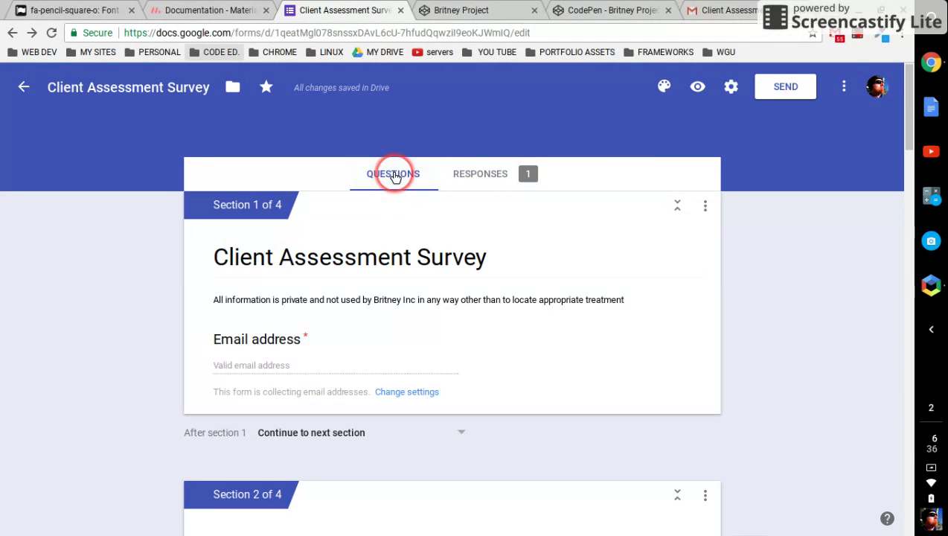
left_click(713, 206)
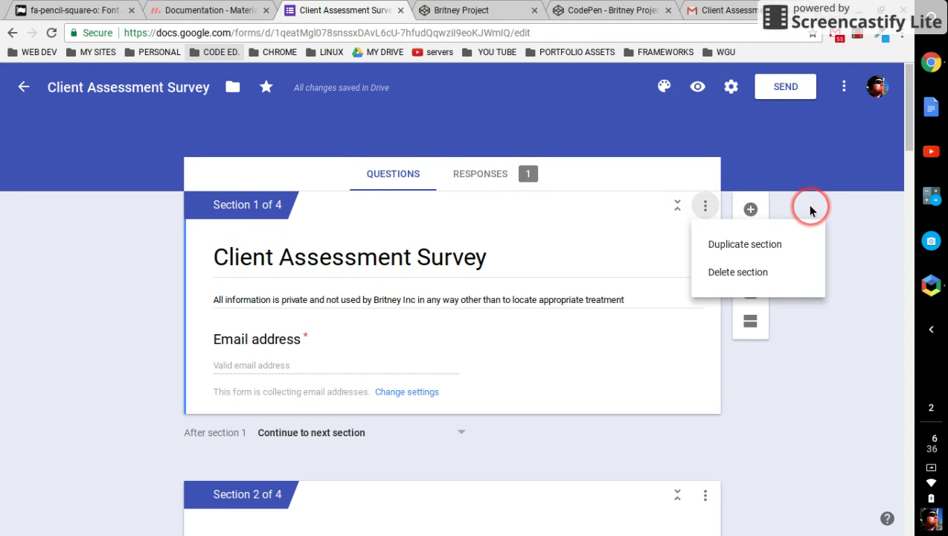
left_click(825, 177)
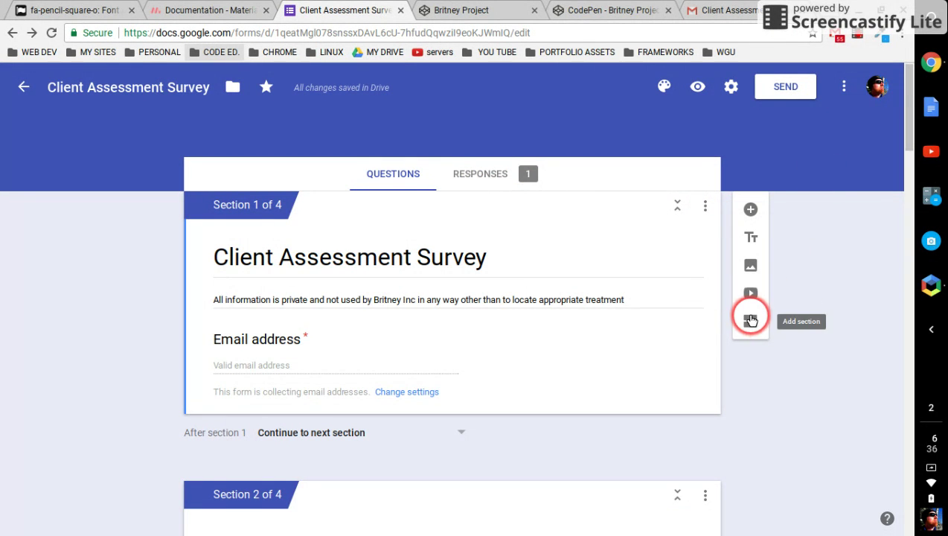
left_click(730, 90)
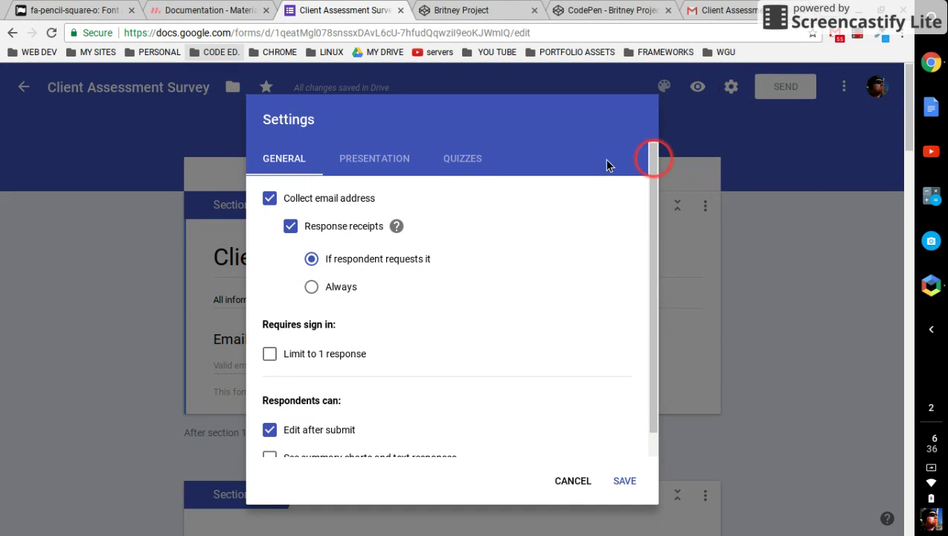
scroll(466, 283, "down", 1)
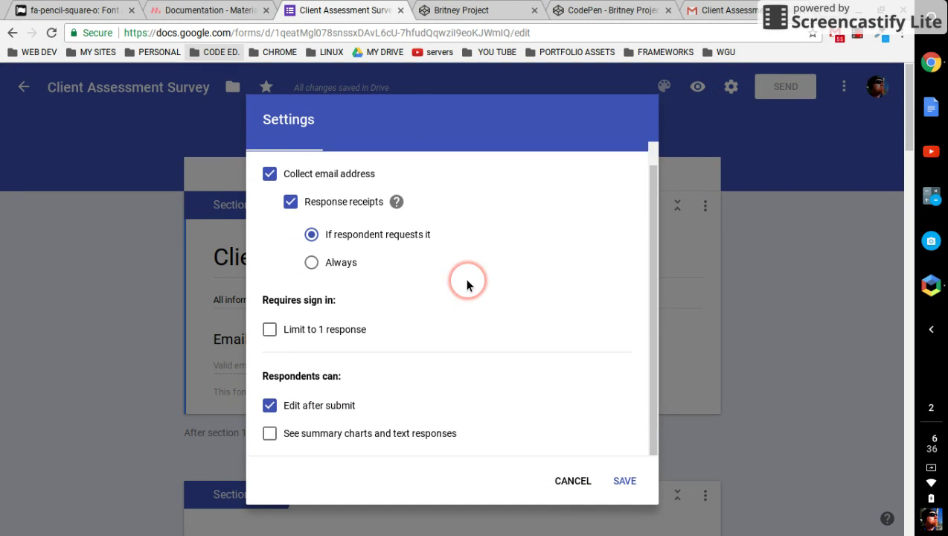
scroll(423, 233, "up", 1)
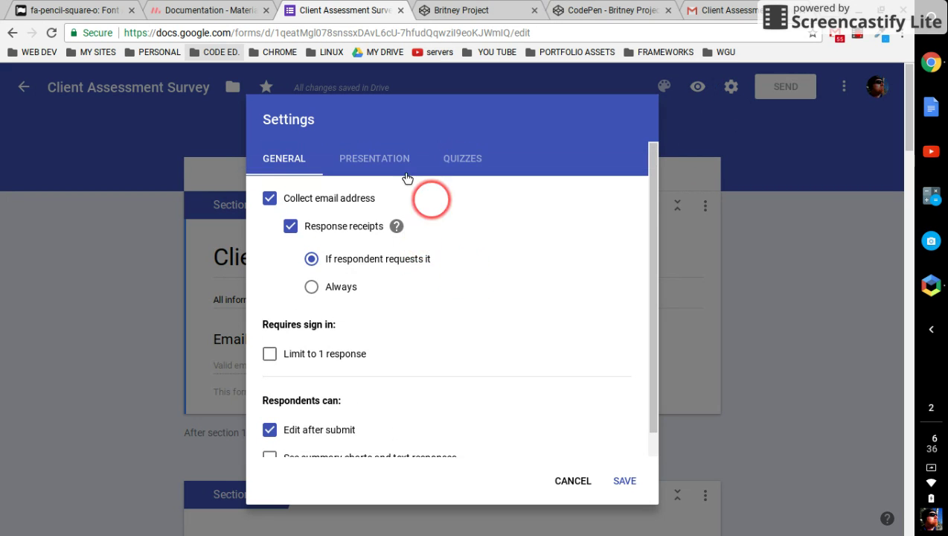
left_click(394, 161)
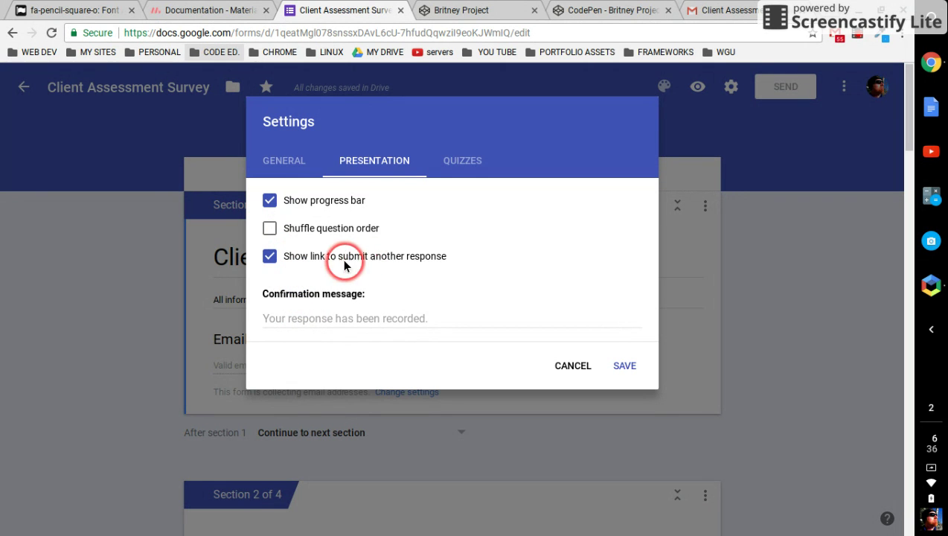
Hide the submit-another-response link and save the confirmation 'Thanks for filling out our Client Assessment. We look forward to helping you find the best treatment available near you.'.
left_click(270, 256)
left_click(351, 308)
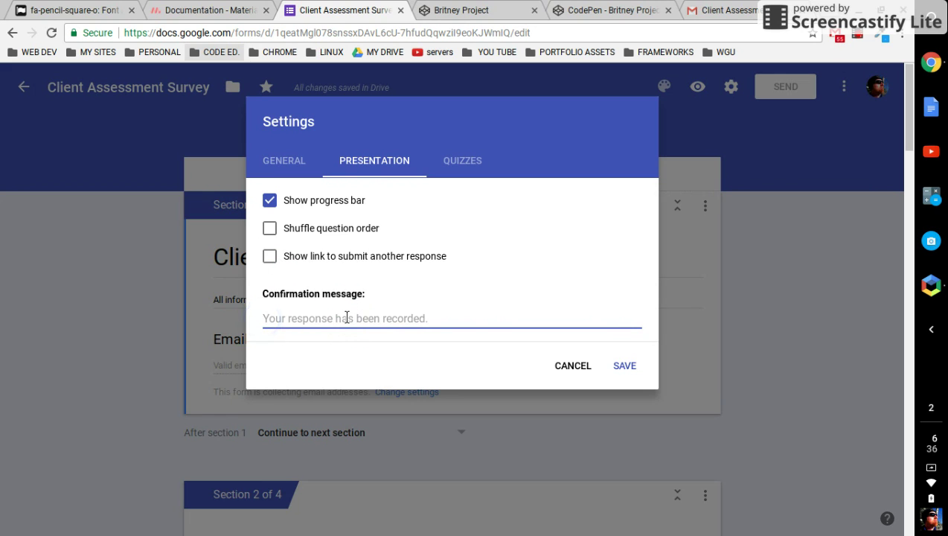
type("Thank")
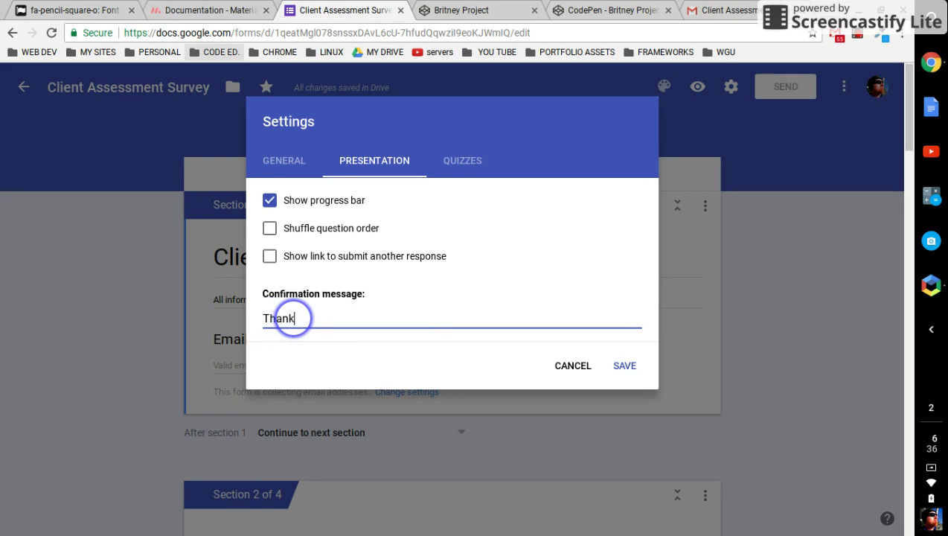
type("s for fill")
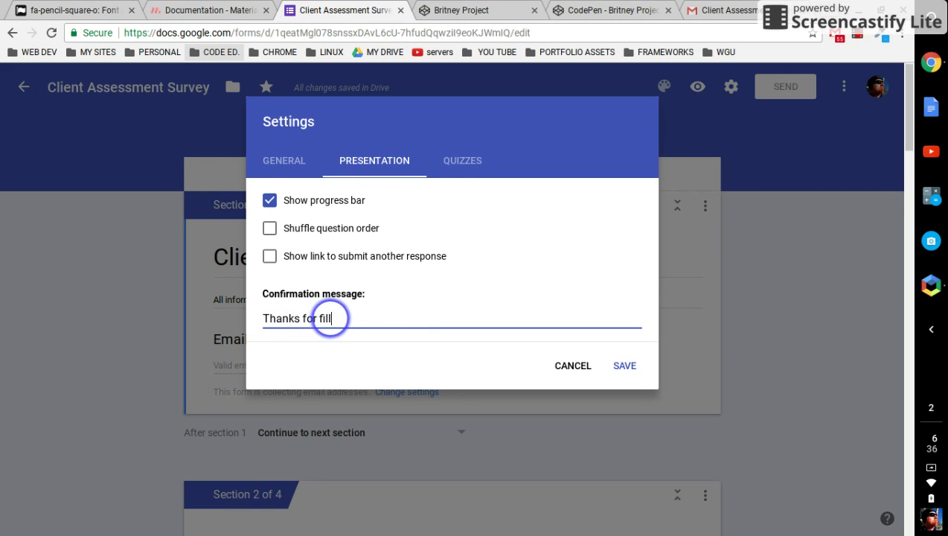
type("ing out our A")
key("BackSpace")
type("Client Assessment.  We look")
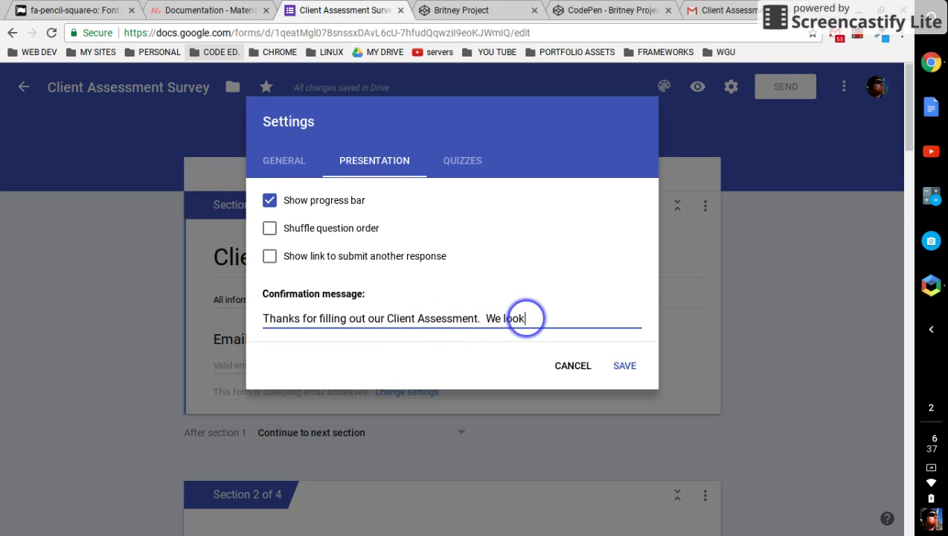
type(" foe")
key("BackSpace")
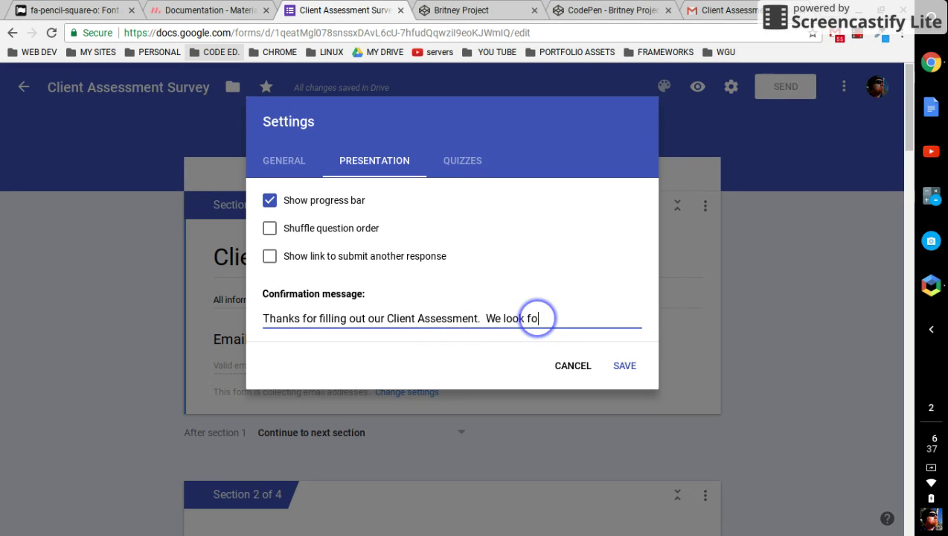
type("reward to")
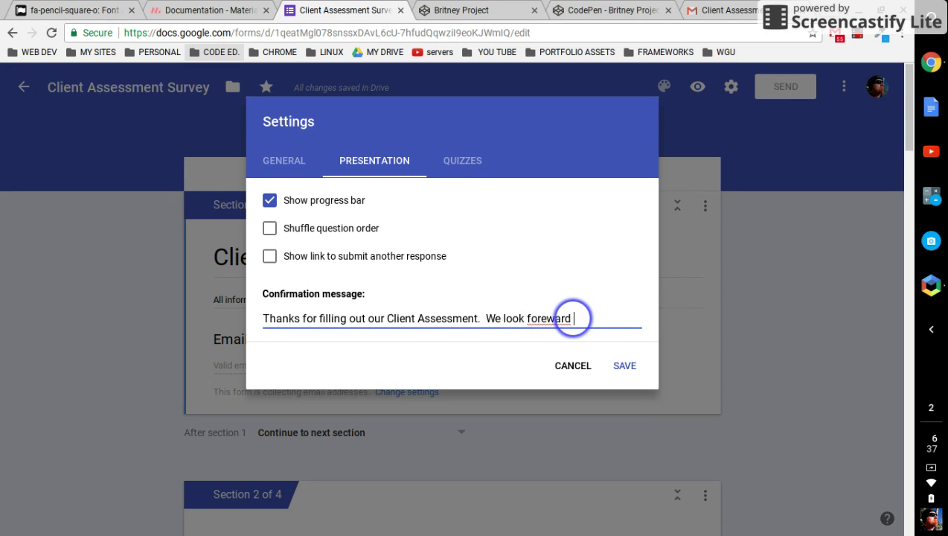
key("BackSpace")
key("BackSpace")
key("BackSpace")
key("BackSpace")
key("BackSpace")
key("BackSpace")
key("BackSpace")
key("BackSpace")
key("BackSpace")
key("BackSpace")
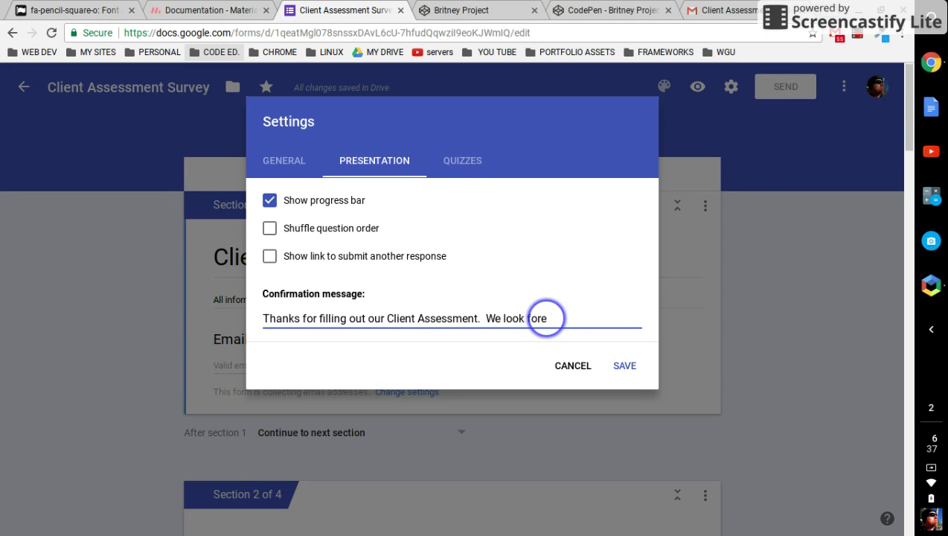
type("rwa")
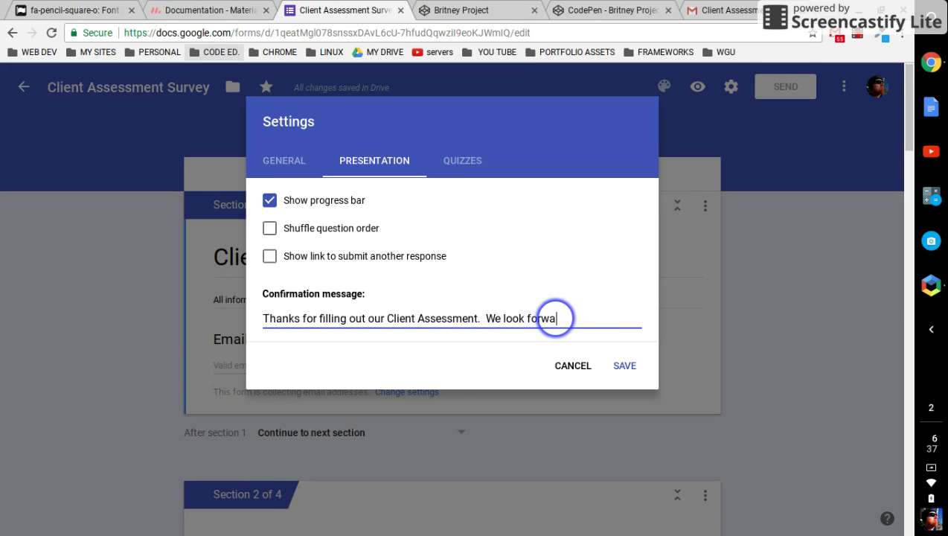
type("rd to hel")
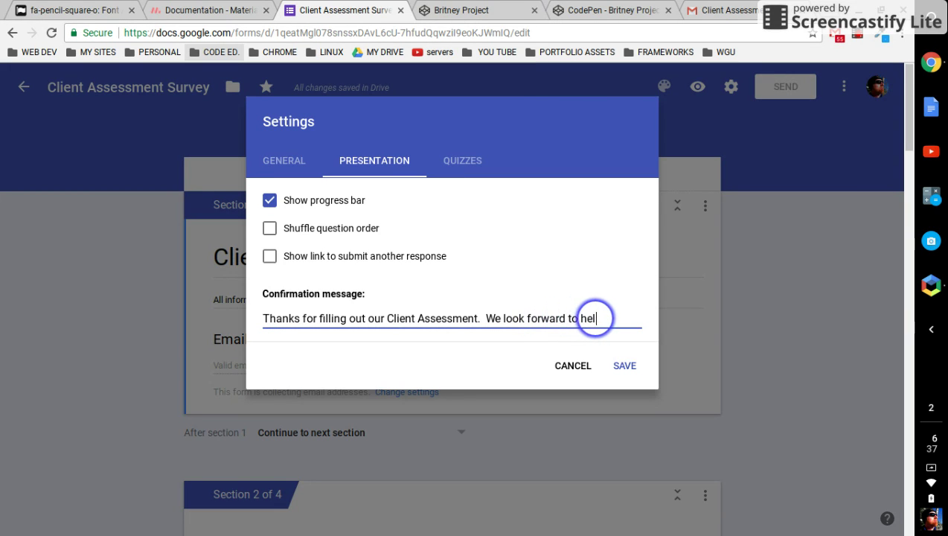
type("ping you")
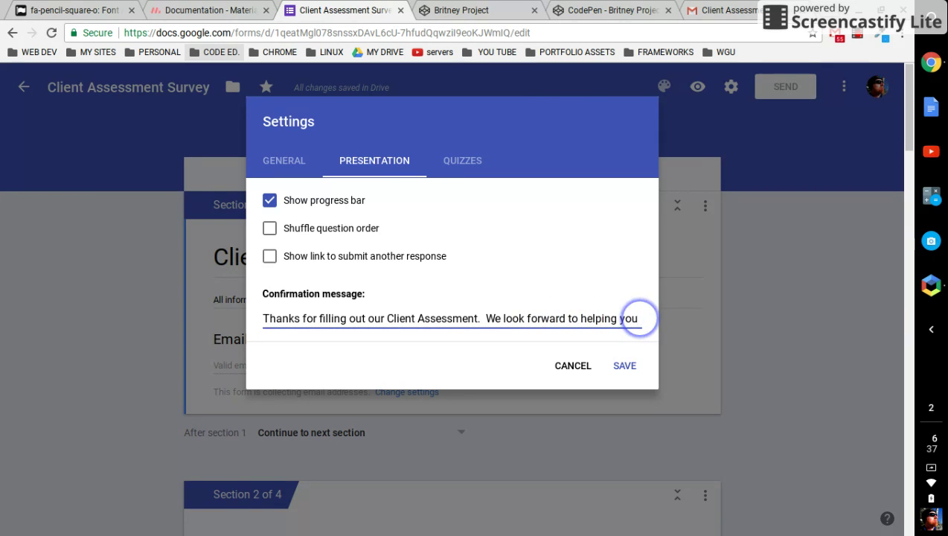
type(" find the best treatment a")
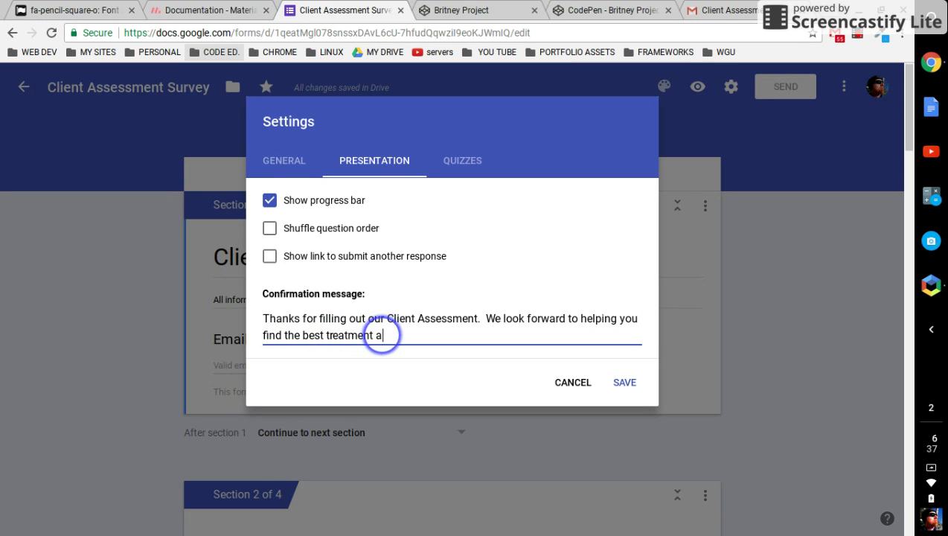
type("vailable new")
key("BackSpace")
type("ar you.")
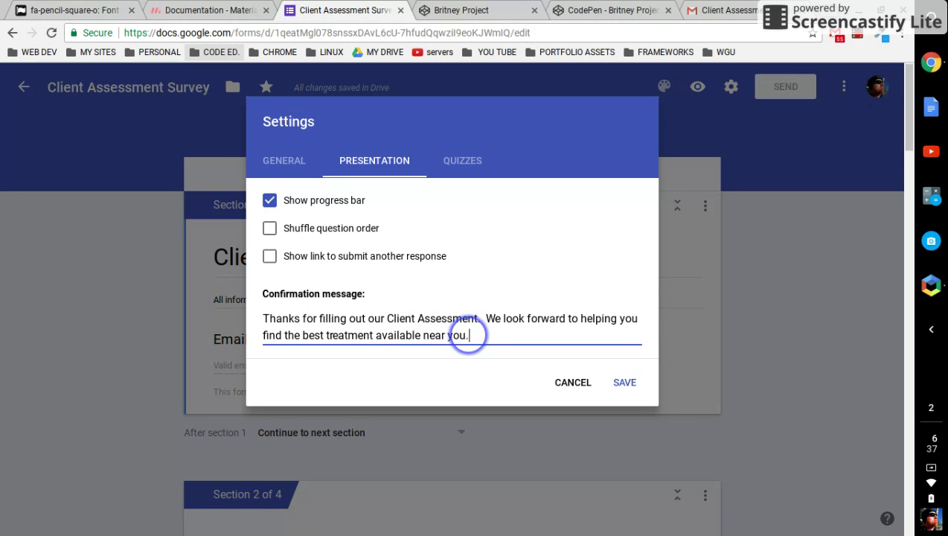
left_click(630, 381)
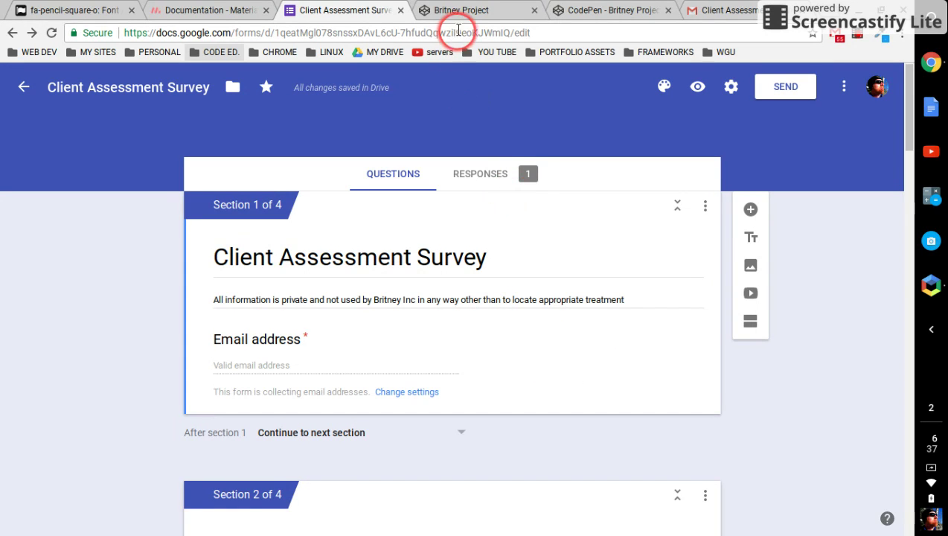
Reopen the submitted survey in the CodePen embed via 'Edit your response', then return to the Client Assessment Survey editor.
left_click(475, 21)
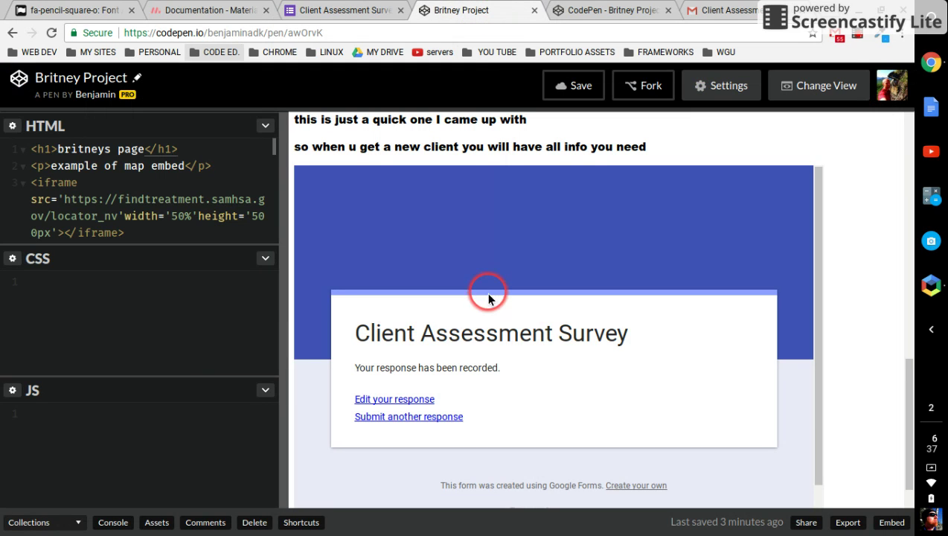
left_click(419, 407)
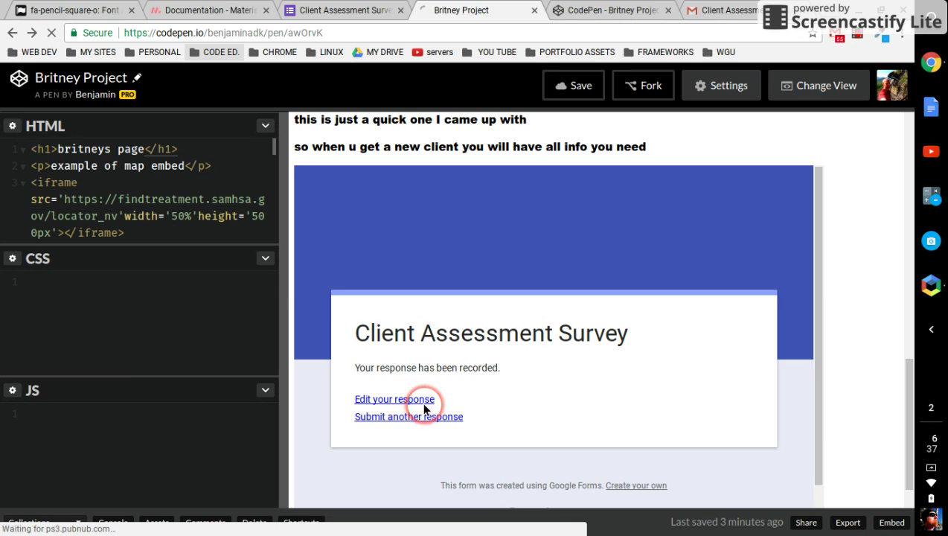
scroll(459, 395, "down", 3)
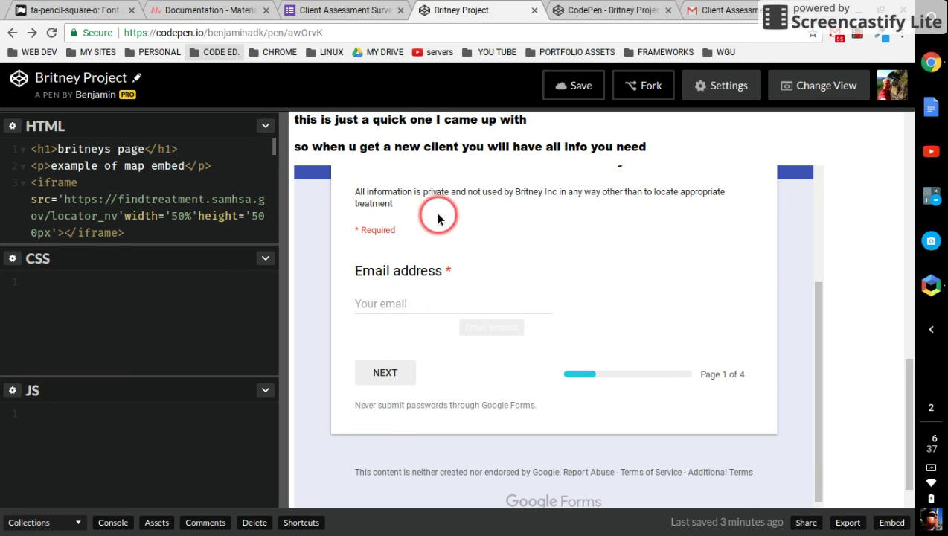
left_click(333, 10)
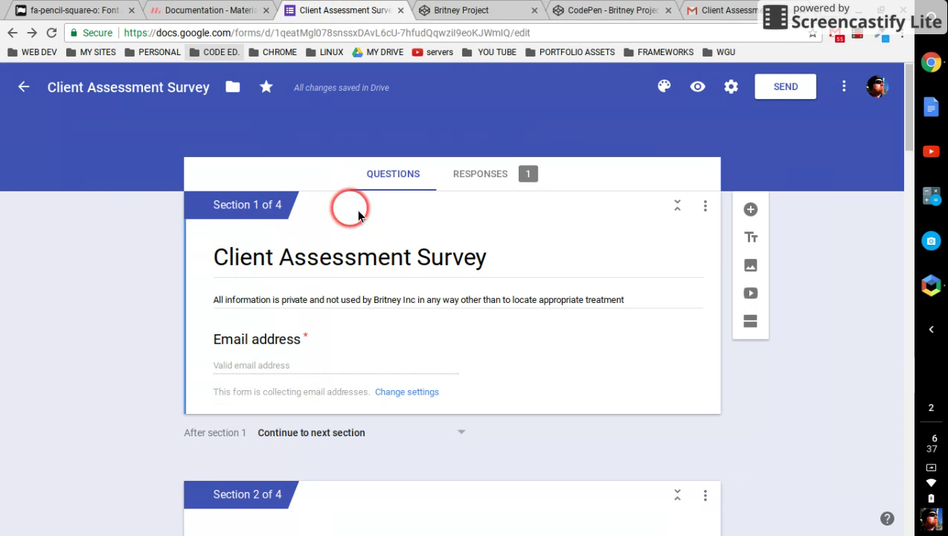
Delete the single test response from the Client Assessment Survey, leaving 0 responses, and go back to Questions.
left_click(488, 184)
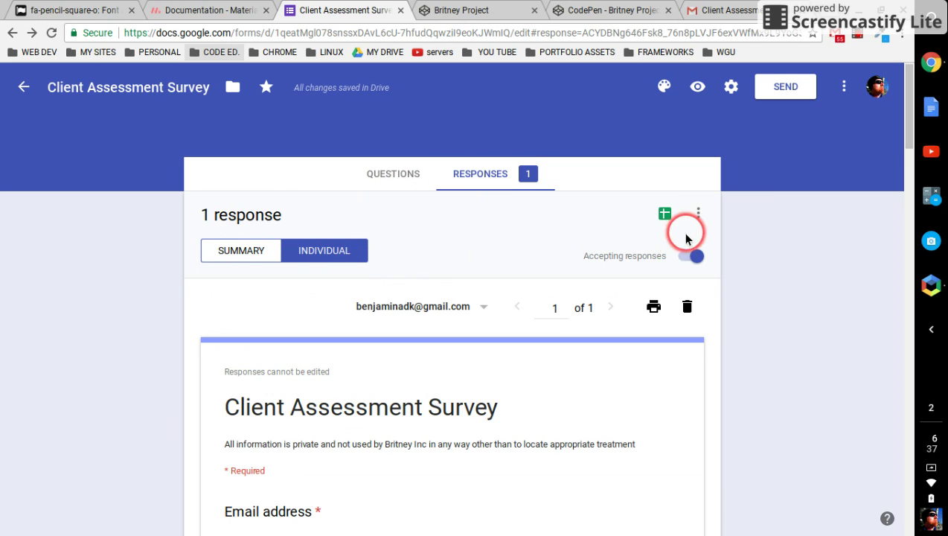
left_click(688, 310)
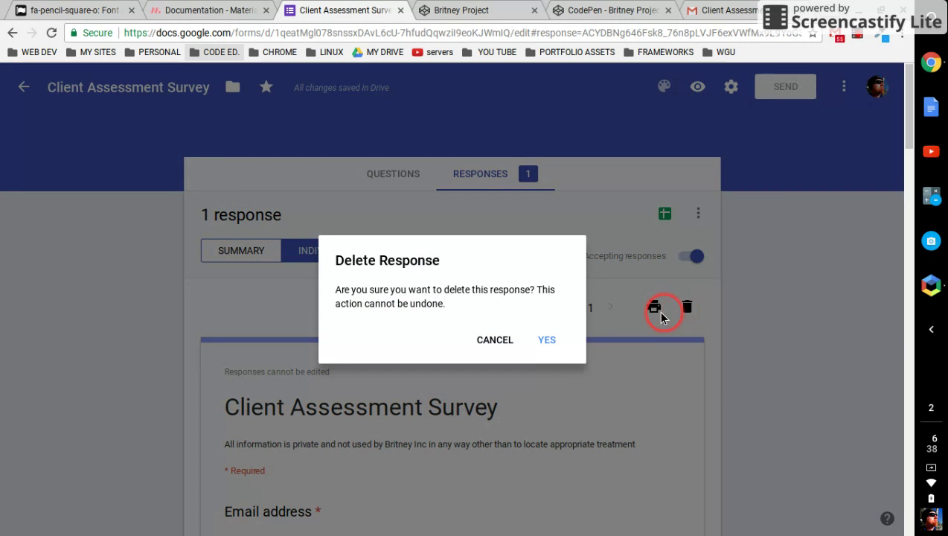
left_click(547, 342)
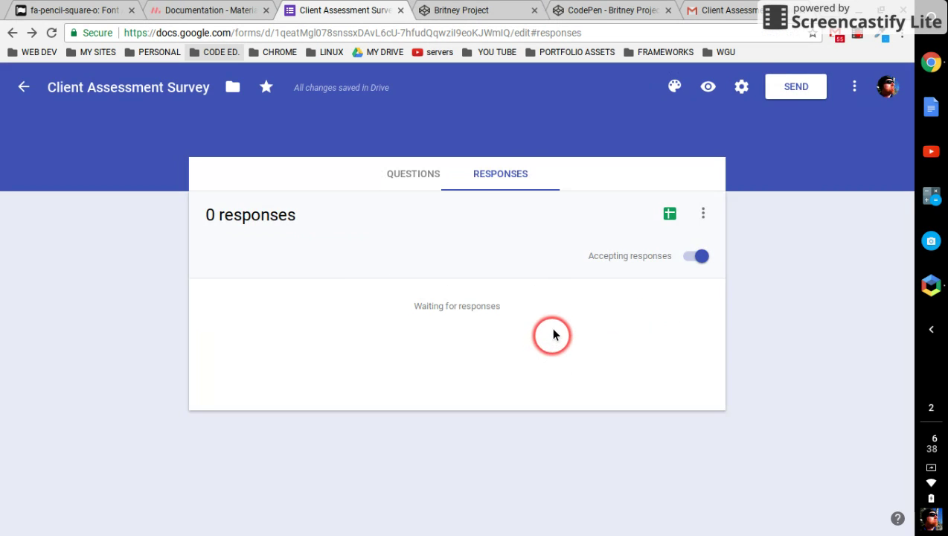
left_click(417, 174)
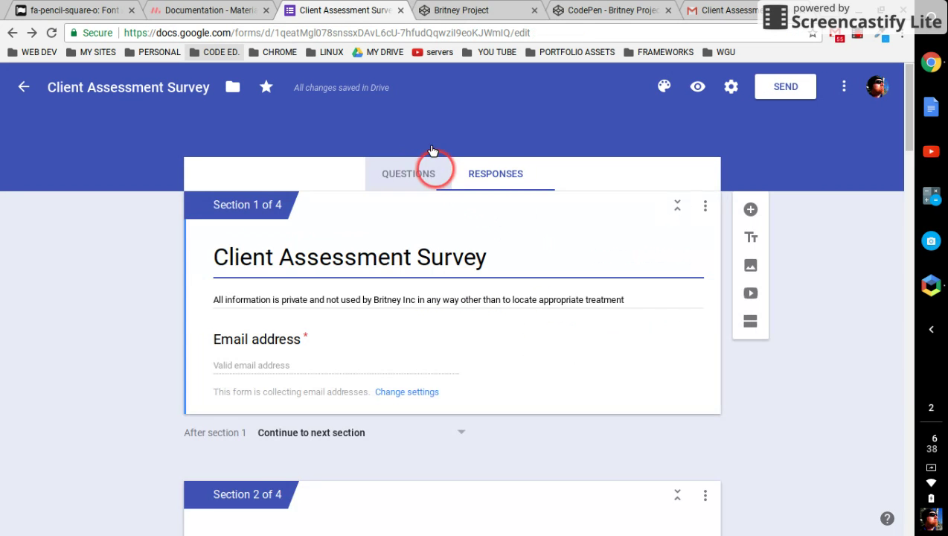
Close the debug preview tab, choosing Leave, and show the Britney Project's embedded survey at its Page 1 of 4 email page.
left_click(562, 10)
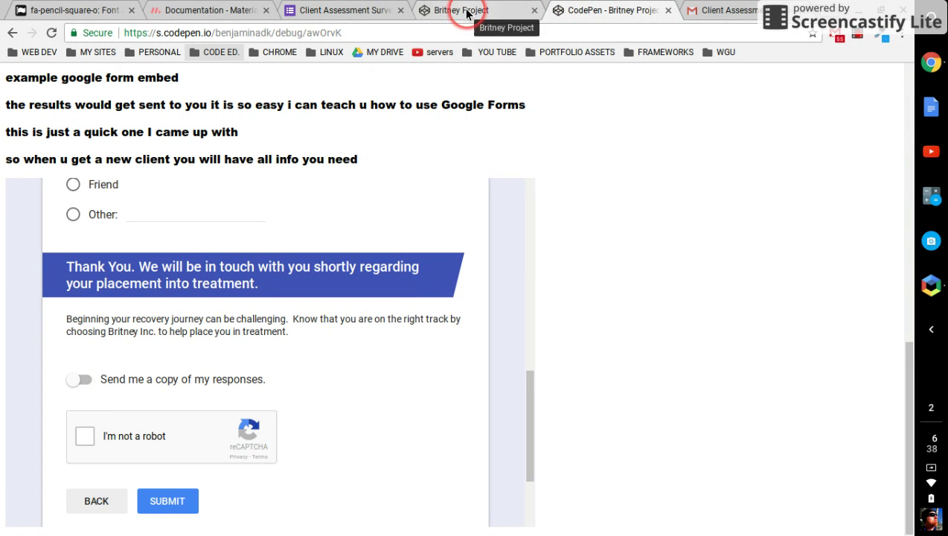
left_click(482, 10)
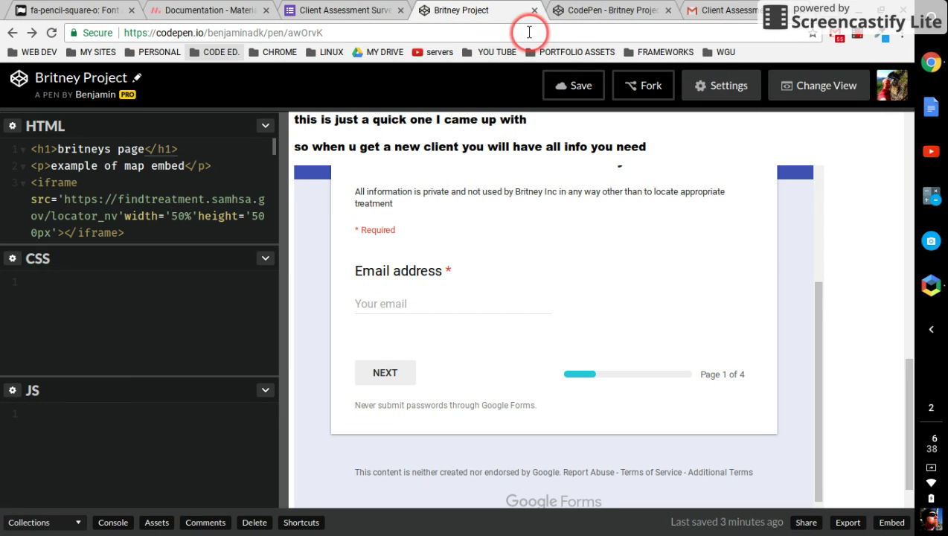
left_click(667, 11)
left_click(570, 110)
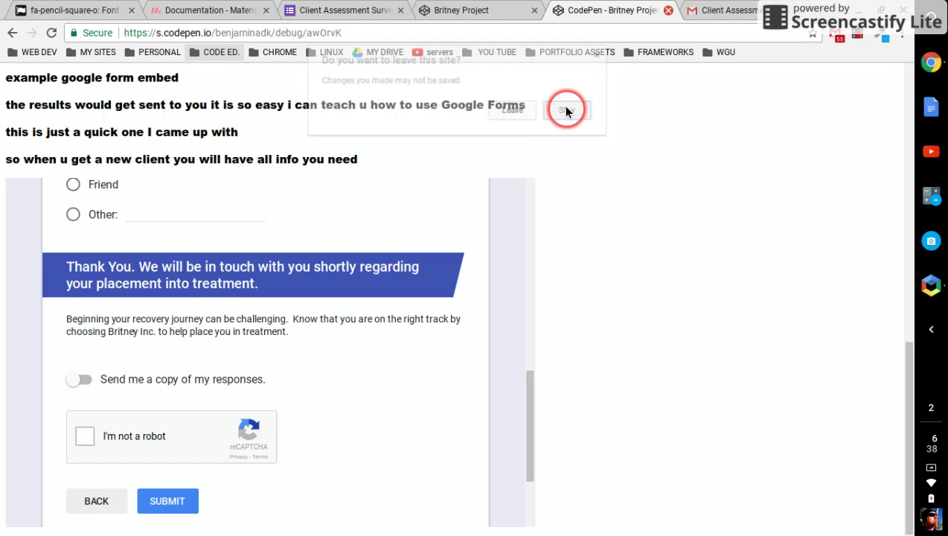
left_click(480, 9)
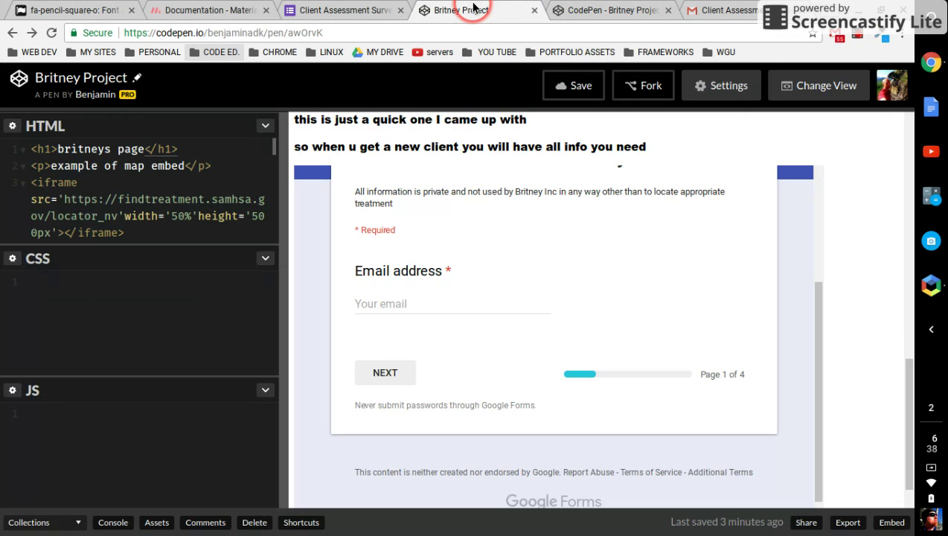
left_click(618, 11)
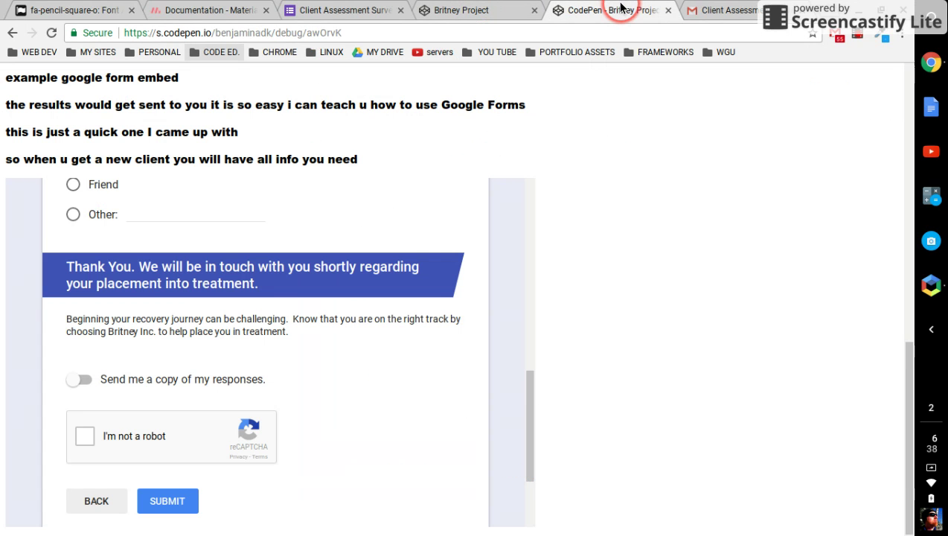
left_click(667, 10)
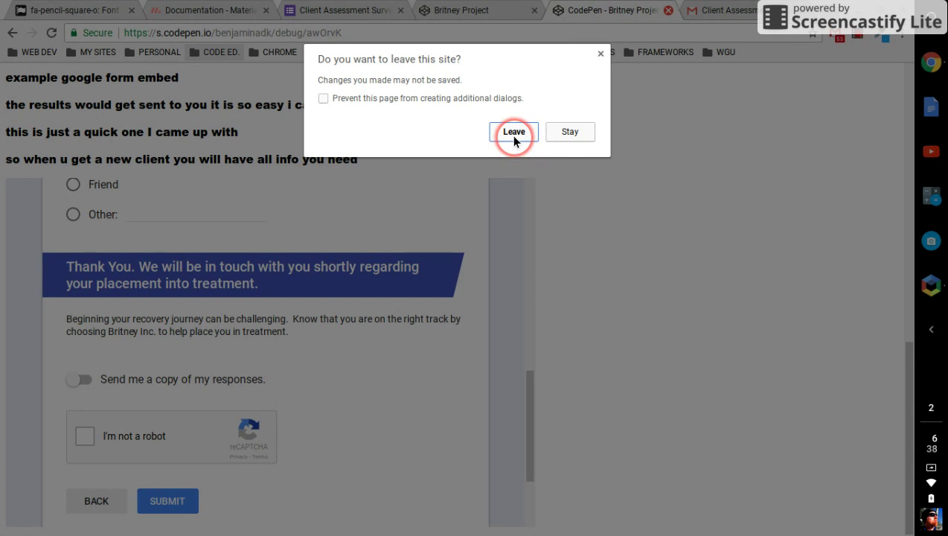
left_click(512, 140)
left_click(483, 10)
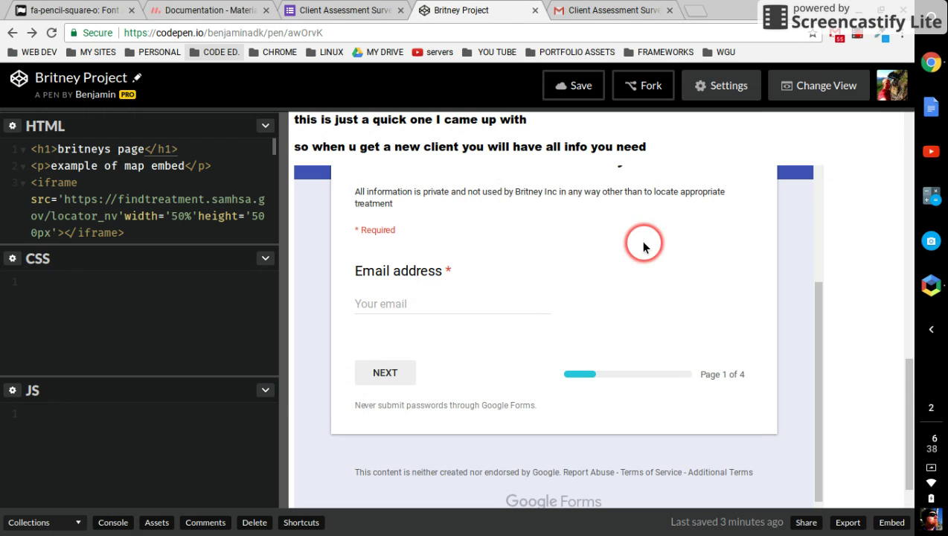
scroll(642, 243, "up", 2)
scroll(587, 302, "down", 1)
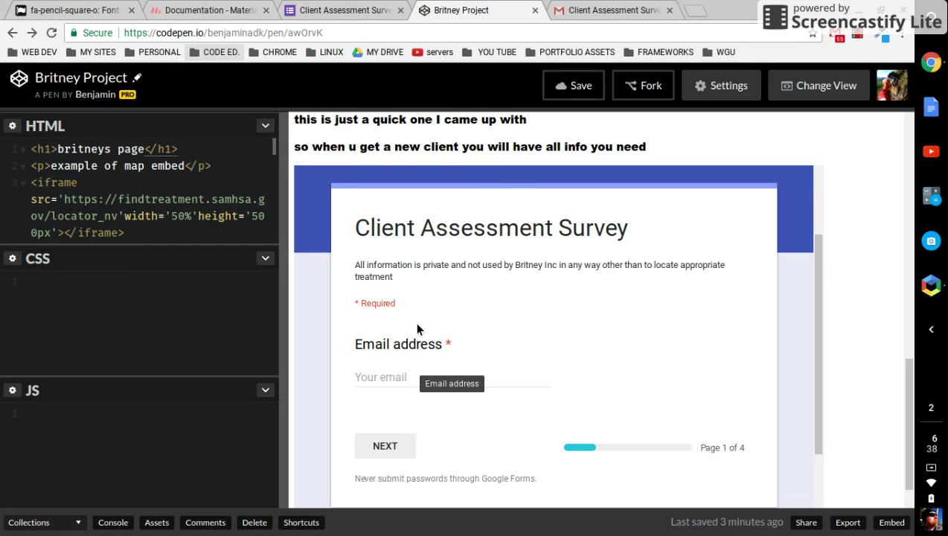
Open the Britney Project pen in Debug Mode and scroll down to the embedded survey's email page.
left_click(787, 91)
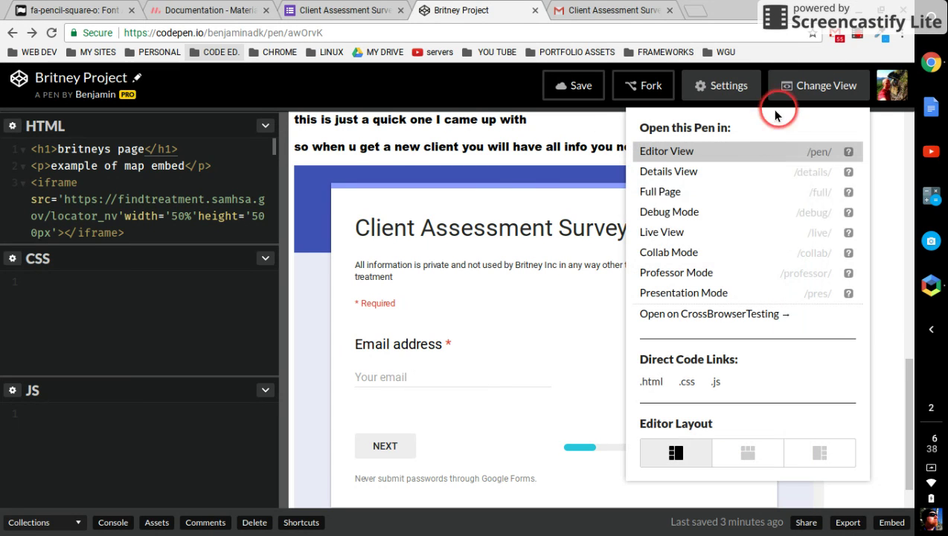
left_click(724, 216)
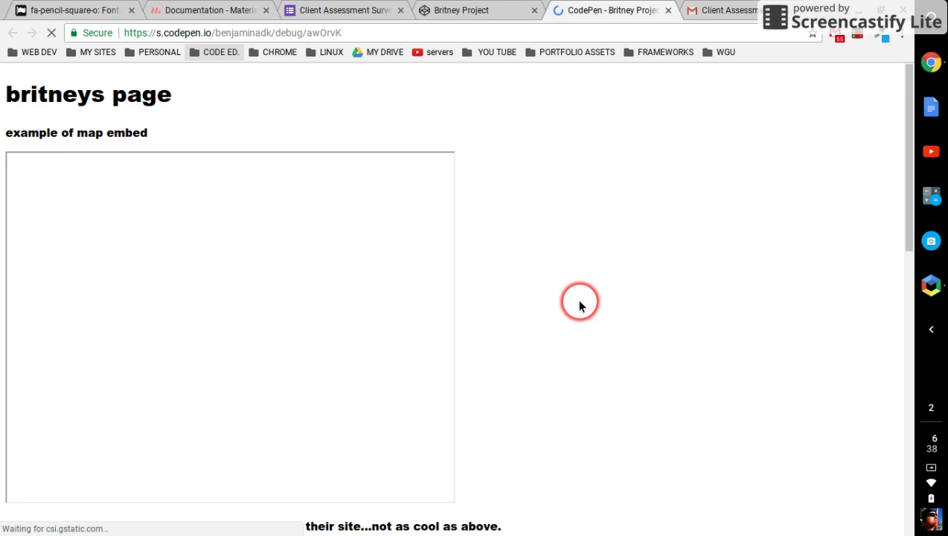
scroll(562, 311, "down", 7)
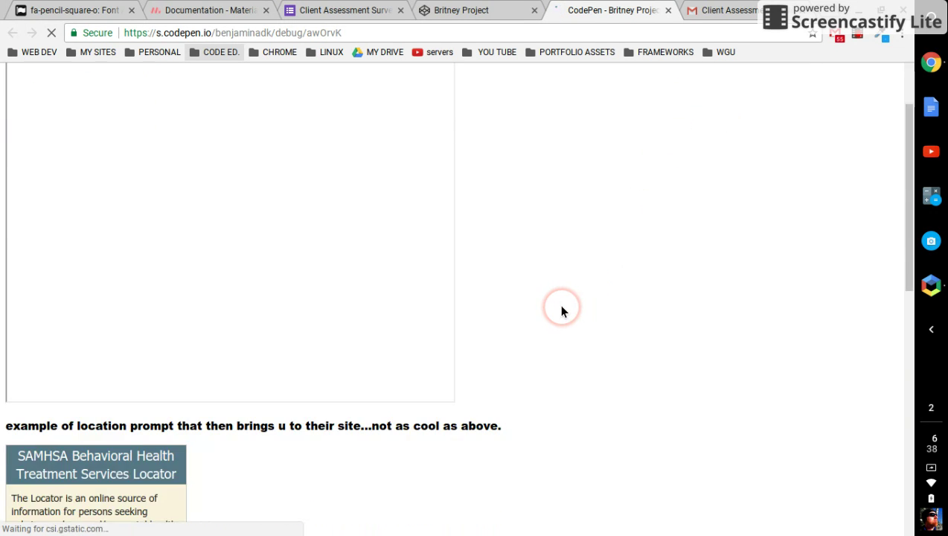
scroll(562, 311, "down", 3)
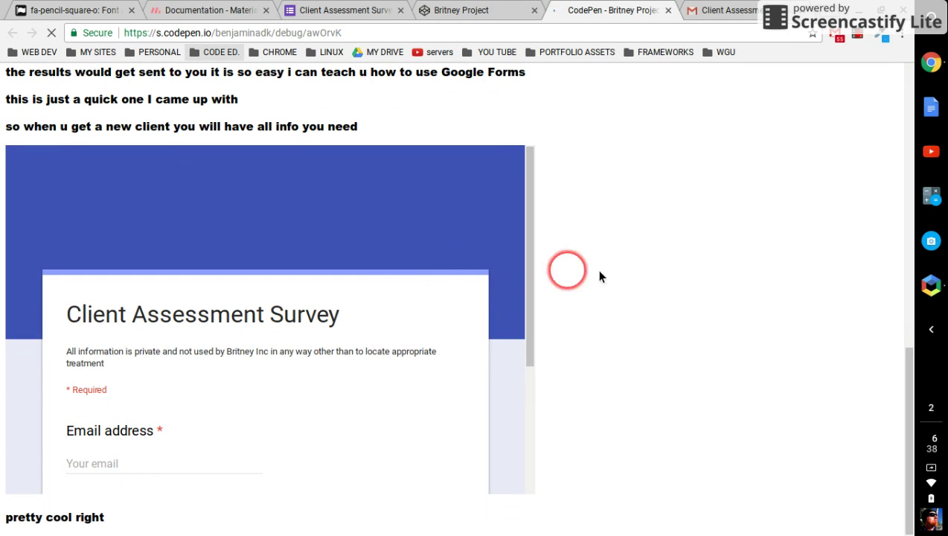
scroll(676, 279, "up", 4)
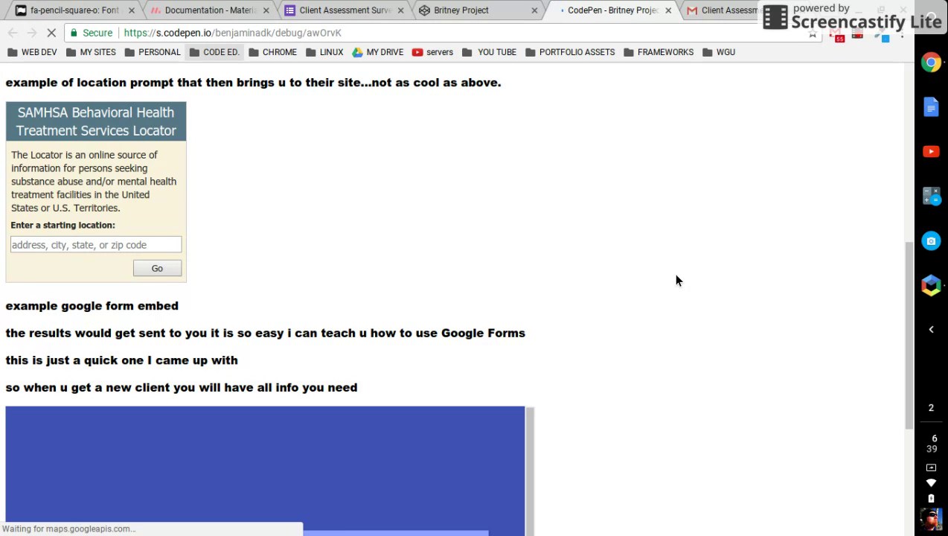
scroll(612, 295, "down", 2)
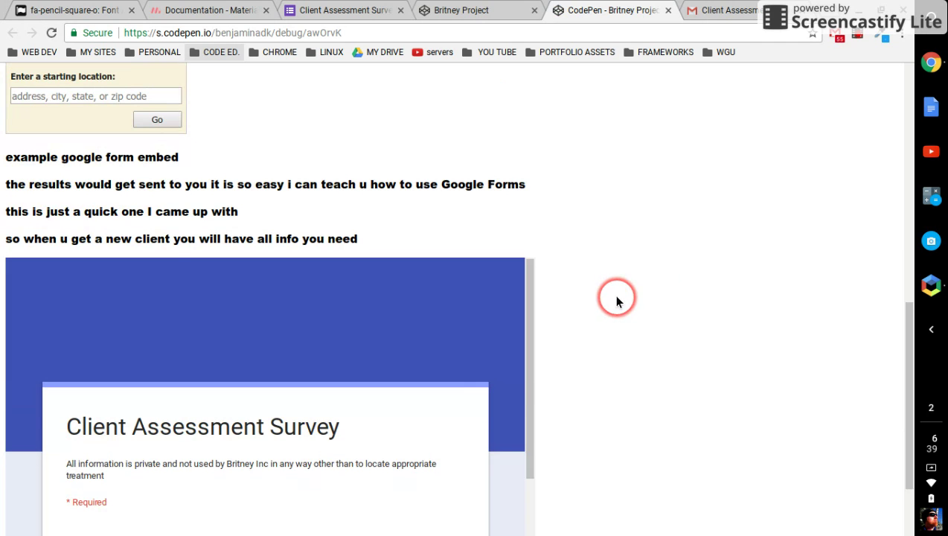
scroll(571, 301, "up", 7)
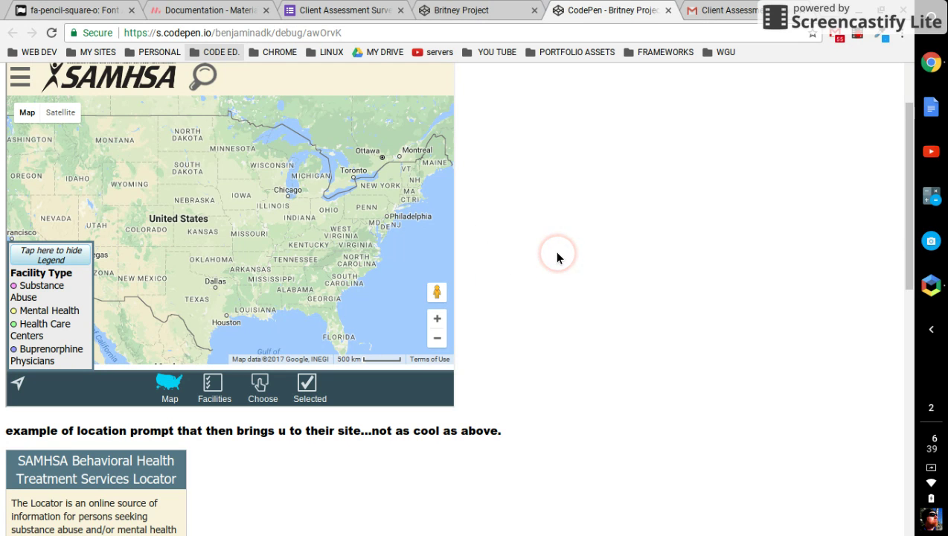
scroll(548, 240, "down", 6)
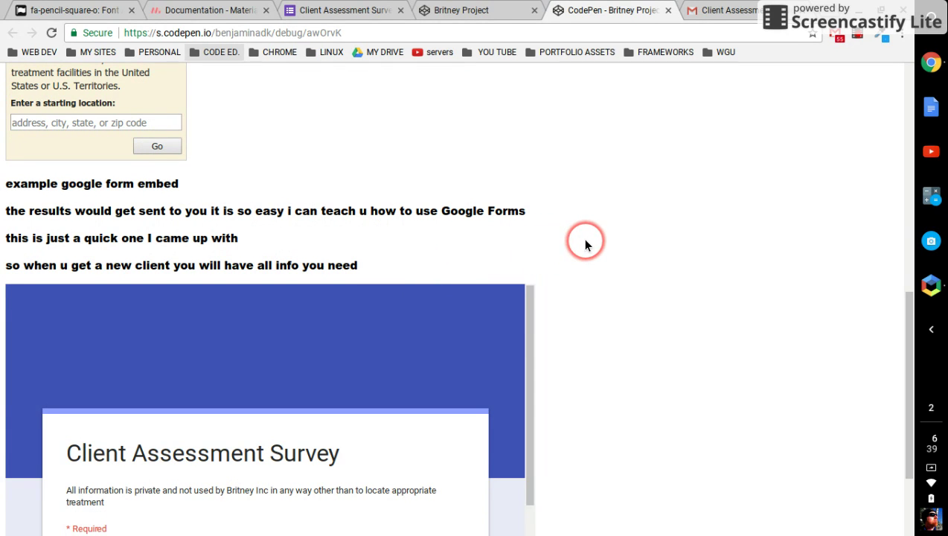
scroll(586, 241, "down", 2)
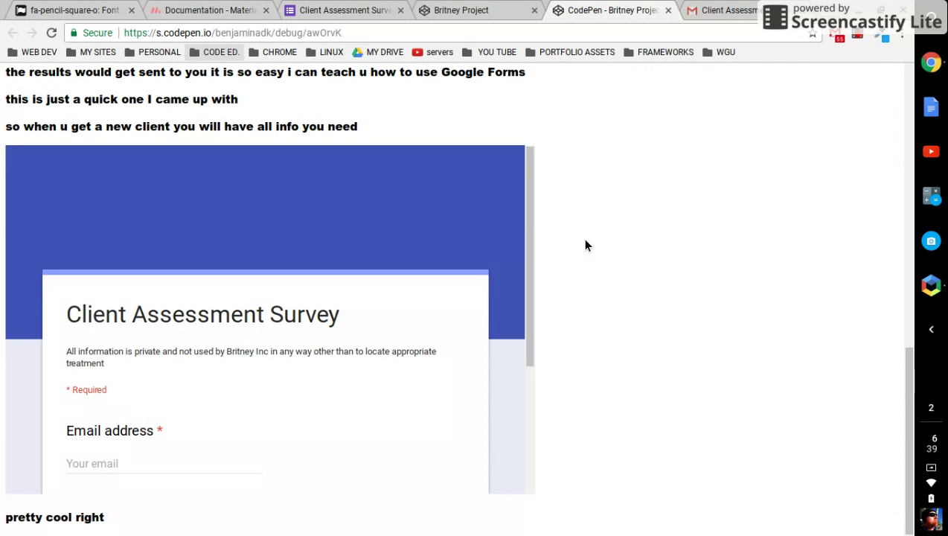
scroll(586, 245, "up", 3)
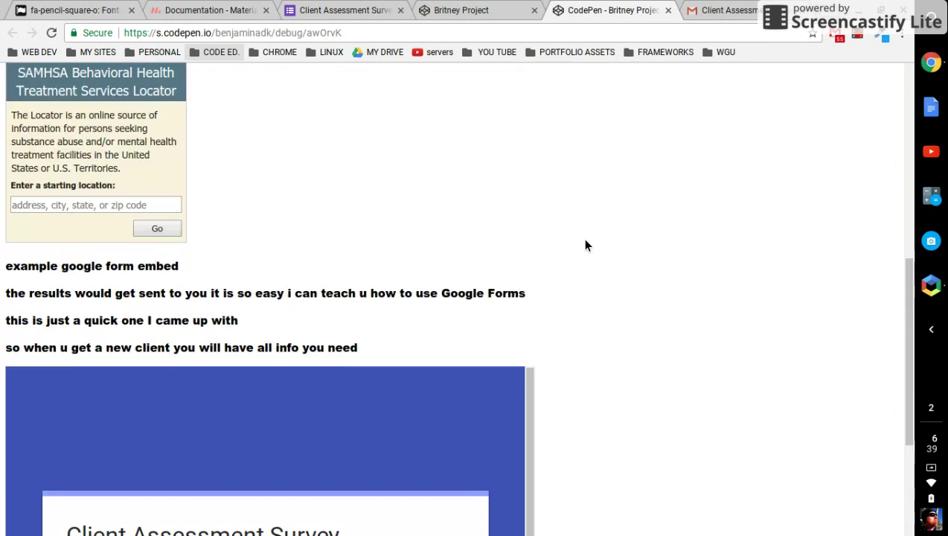
scroll(584, 246, "down", 3)
left_click(541, 251)
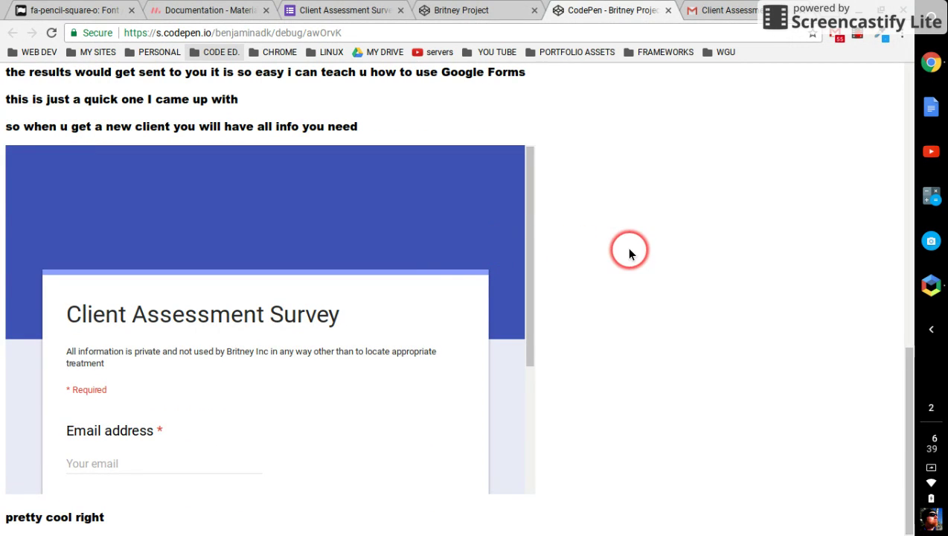